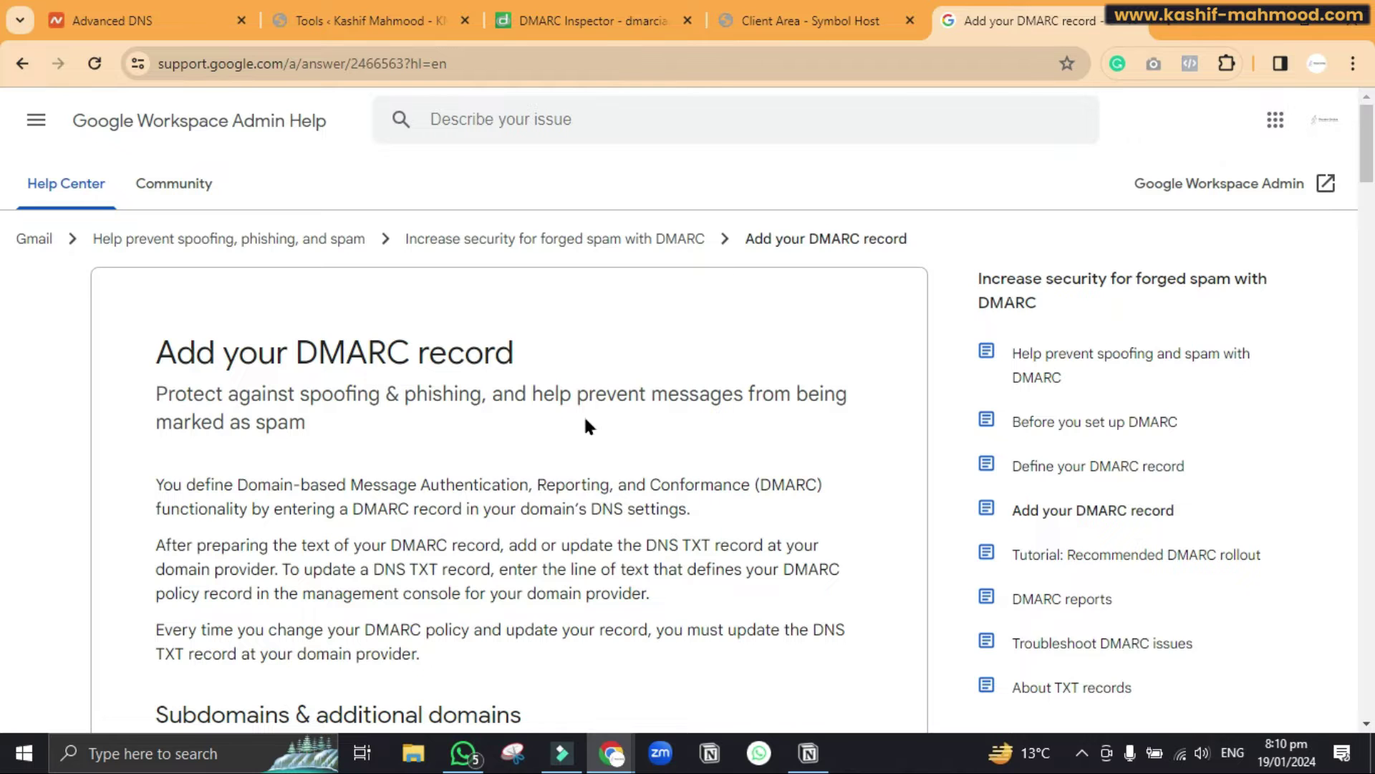
Review the DMARC policy values none, quarantine and reject on the help page.
scroll(586, 425, down, 3)
scroll(586, 426, up, 3)
scroll(586, 422, down, 15)
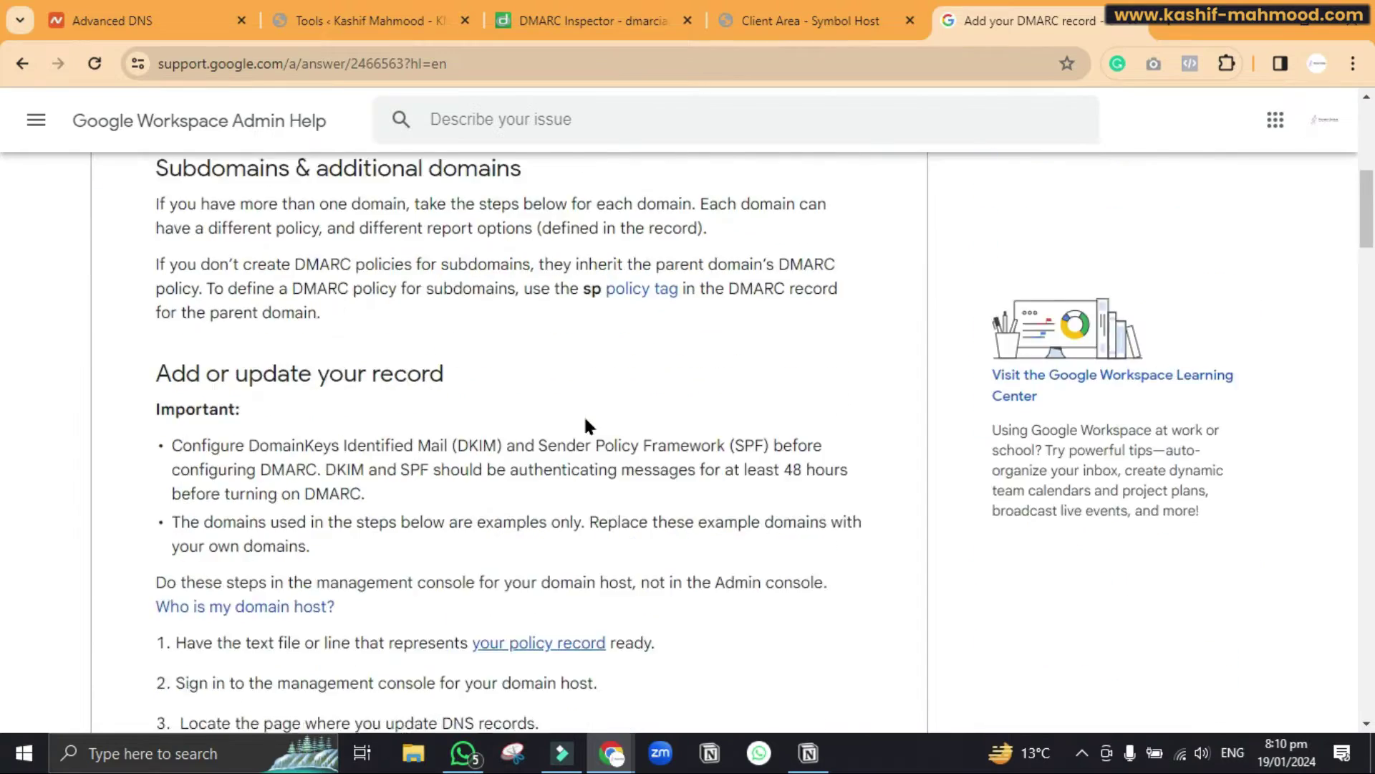
scroll(584, 417, down, 13)
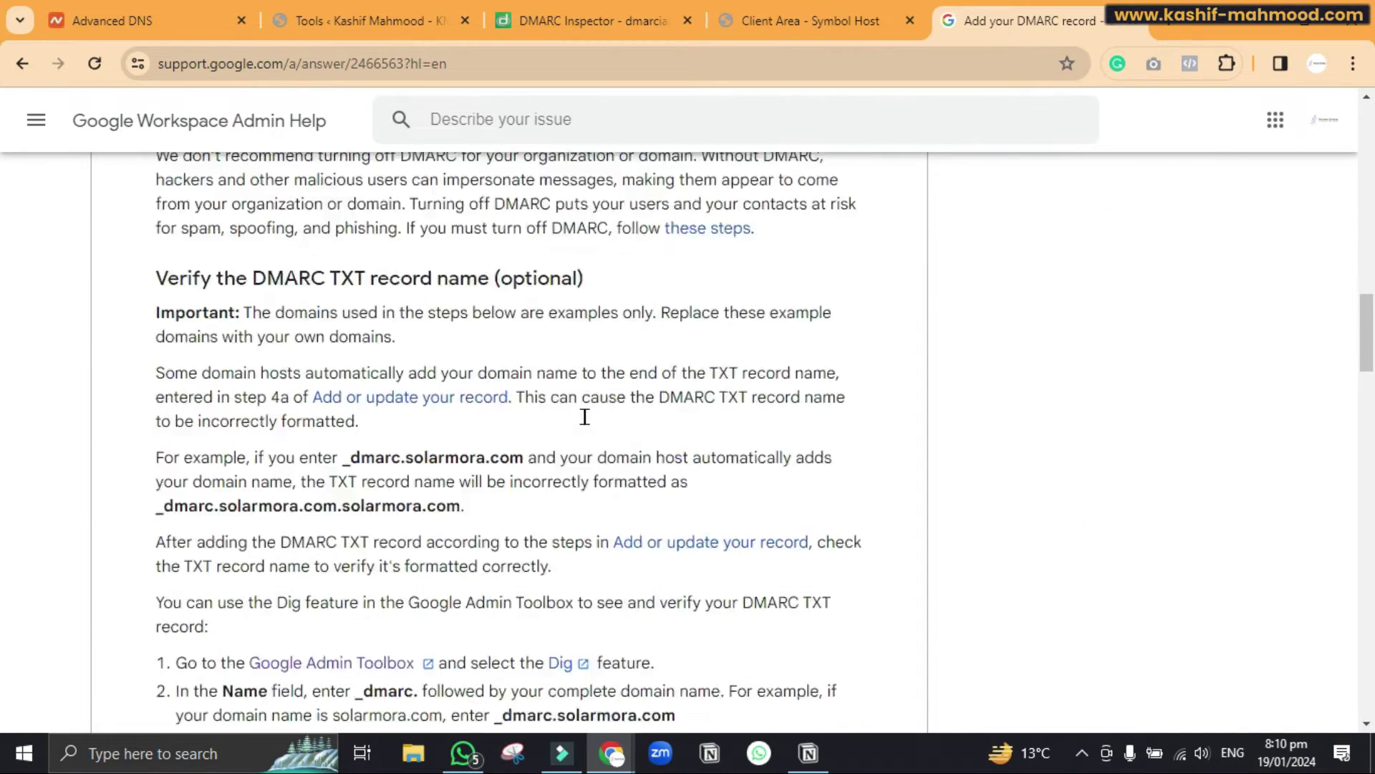
scroll(585, 416, down, 9)
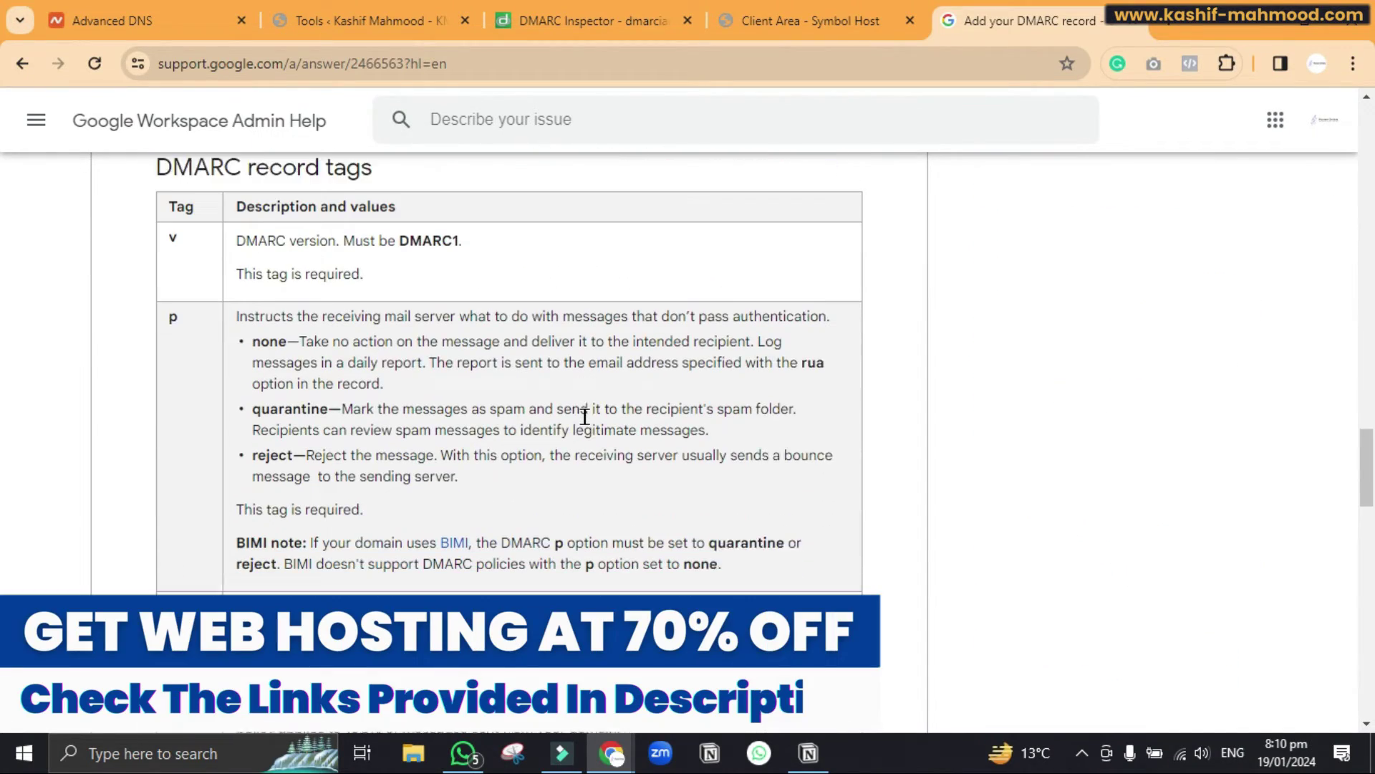
double_click(258, 329)
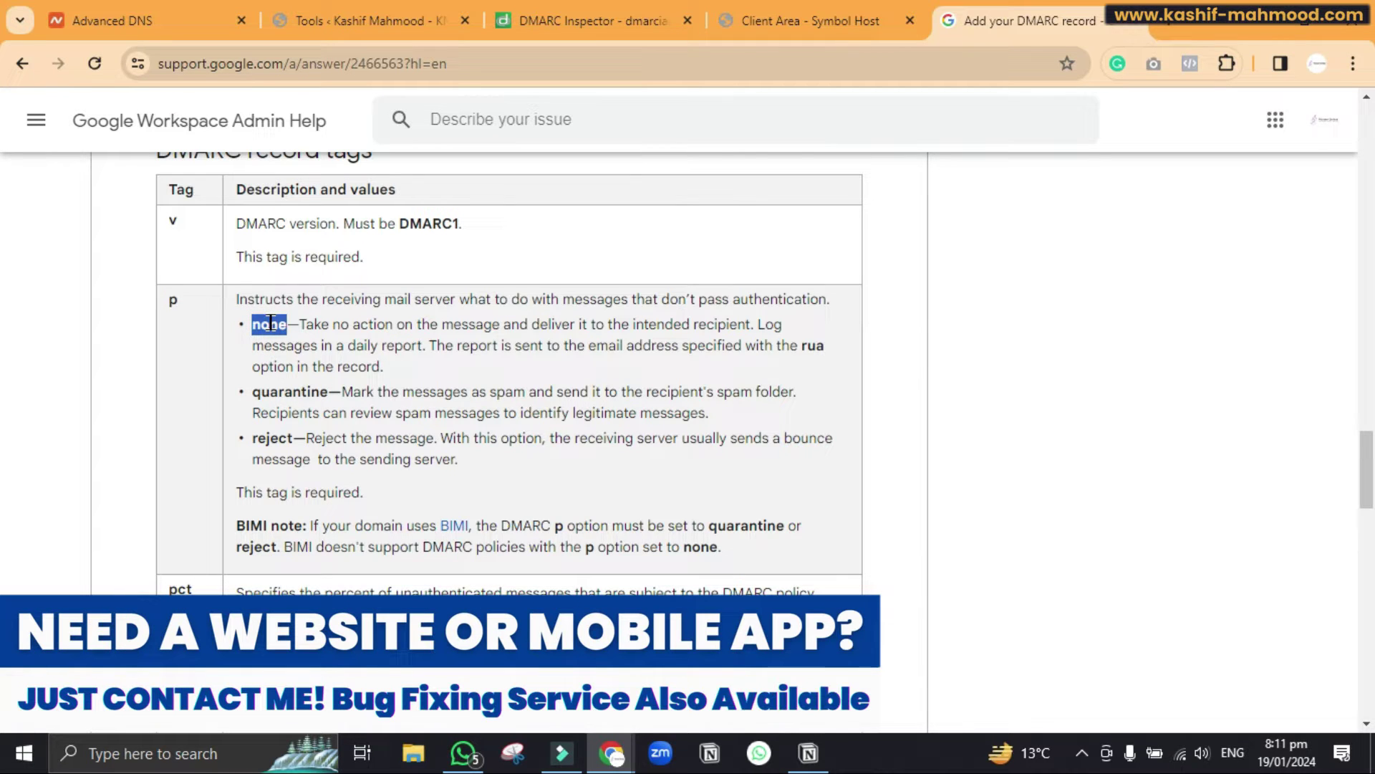
double_click(286, 394)
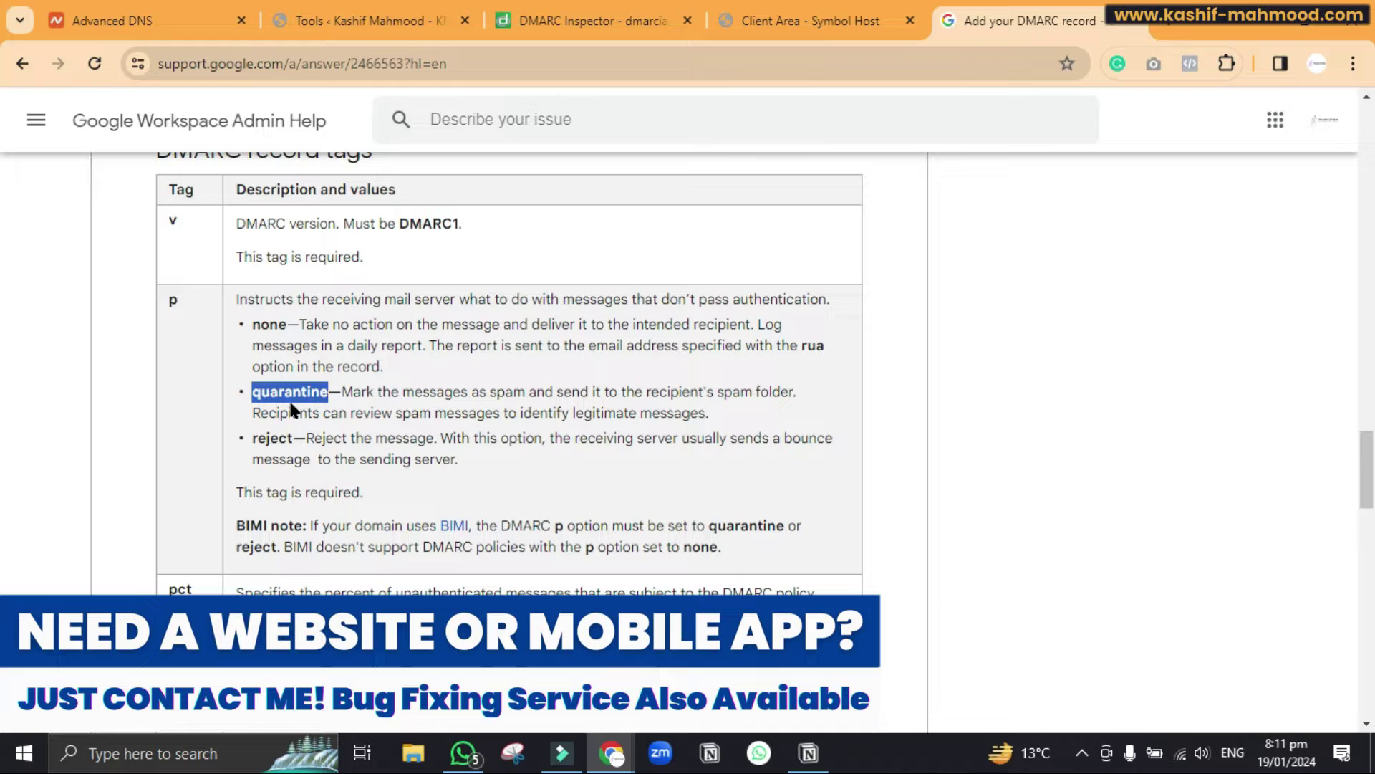
double_click(272, 438)
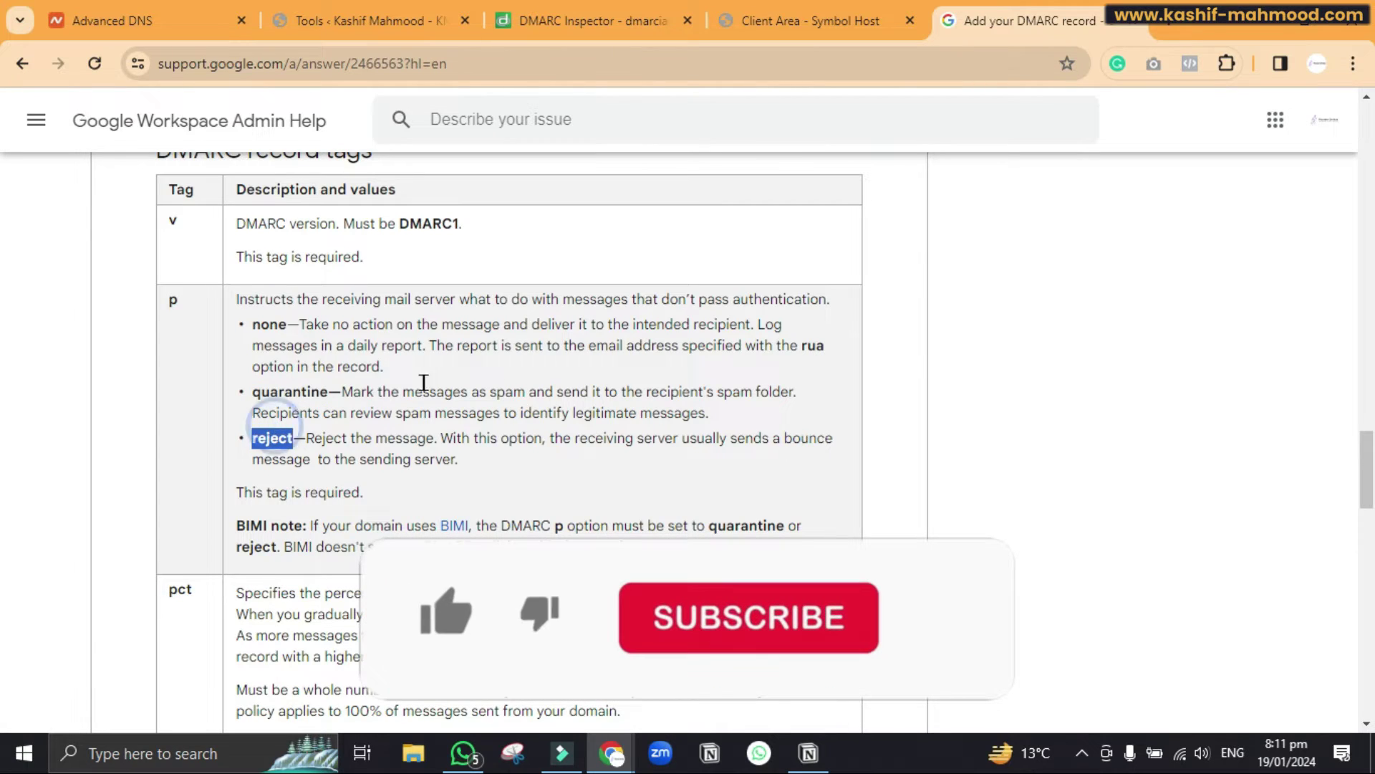
scroll(514, 361, up, 10)
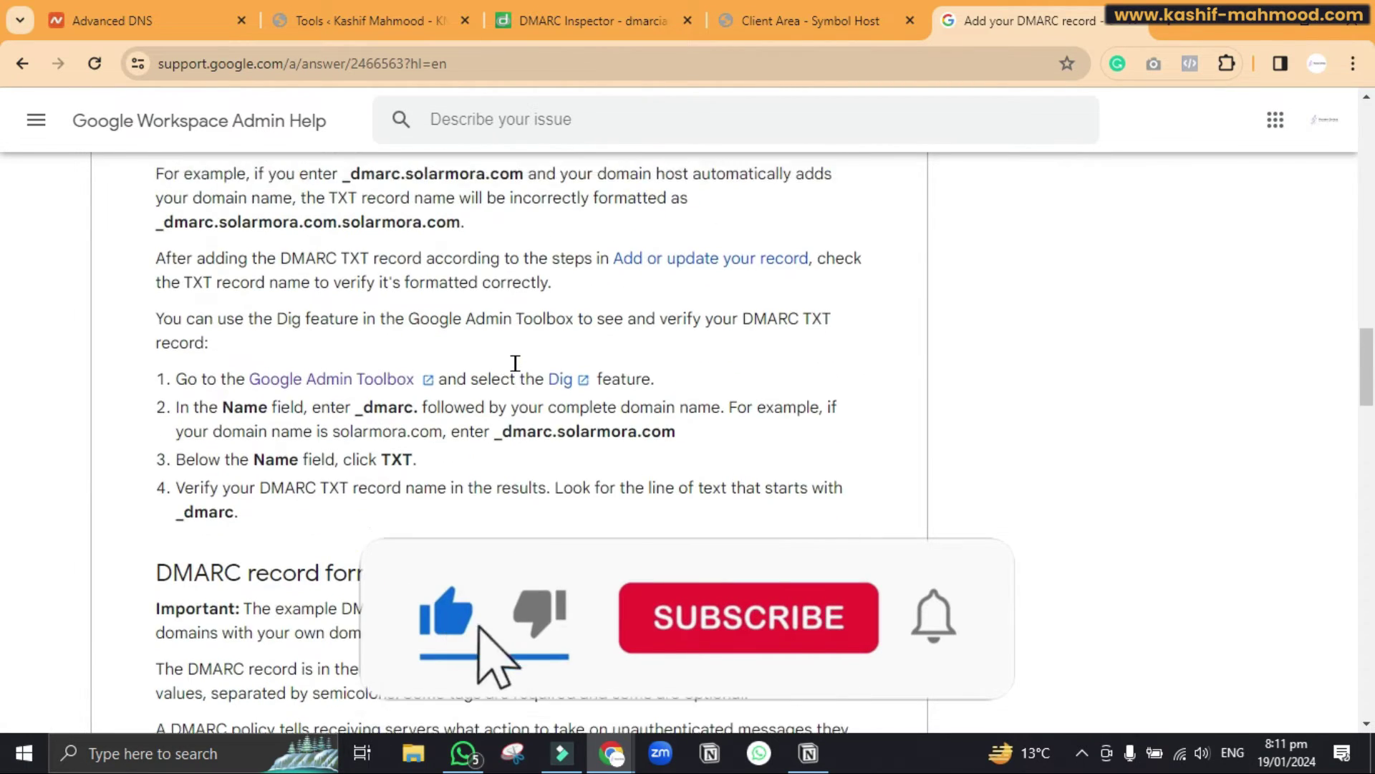
scroll(514, 370, up, 10)
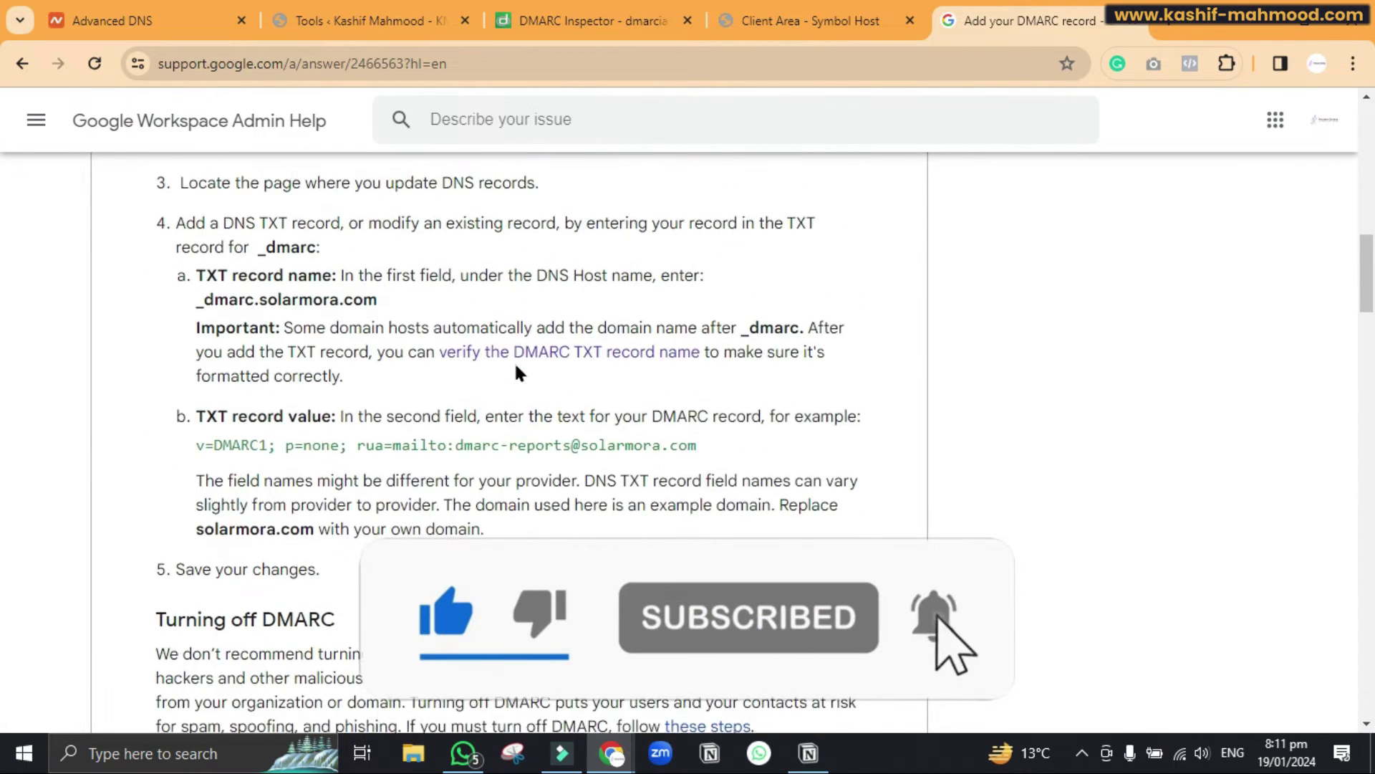
scroll(515, 367, up, 5)
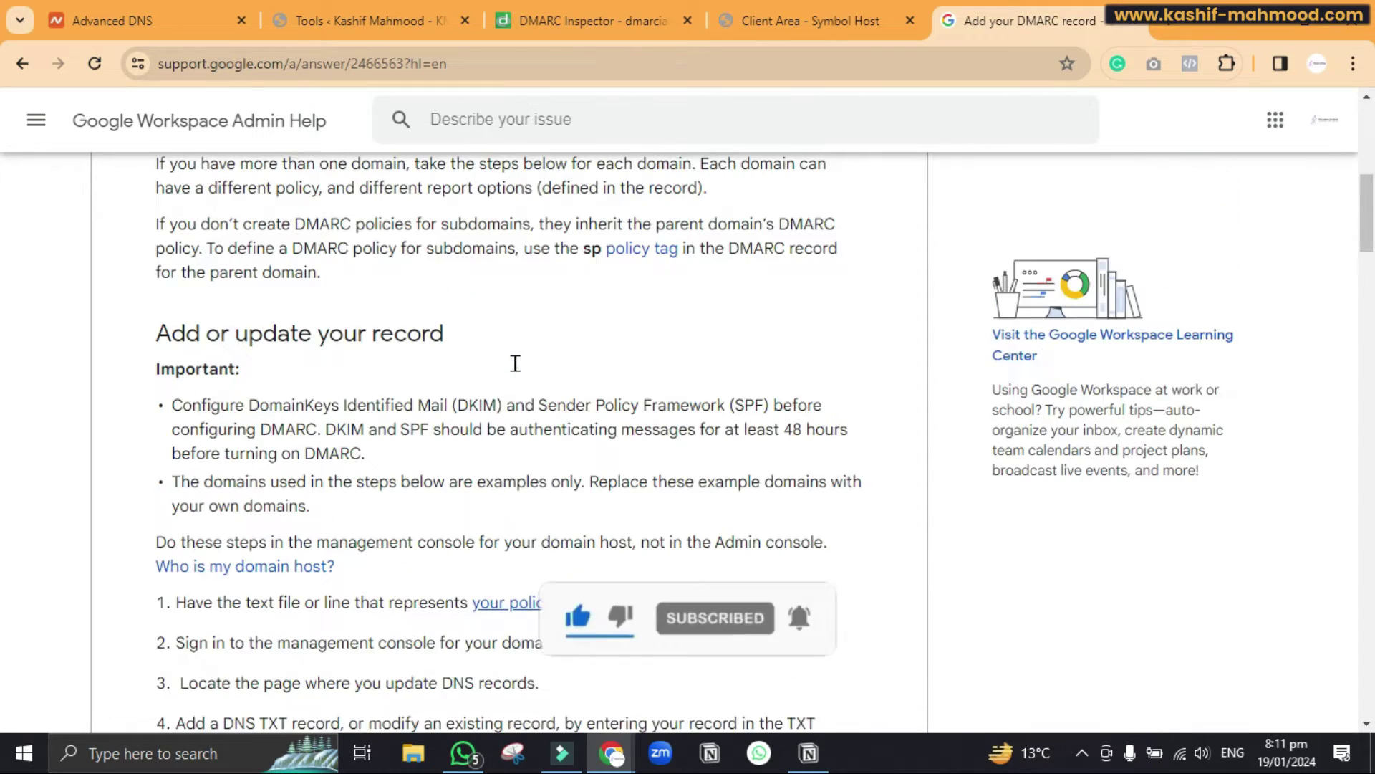
scroll(516, 367, up, 6)
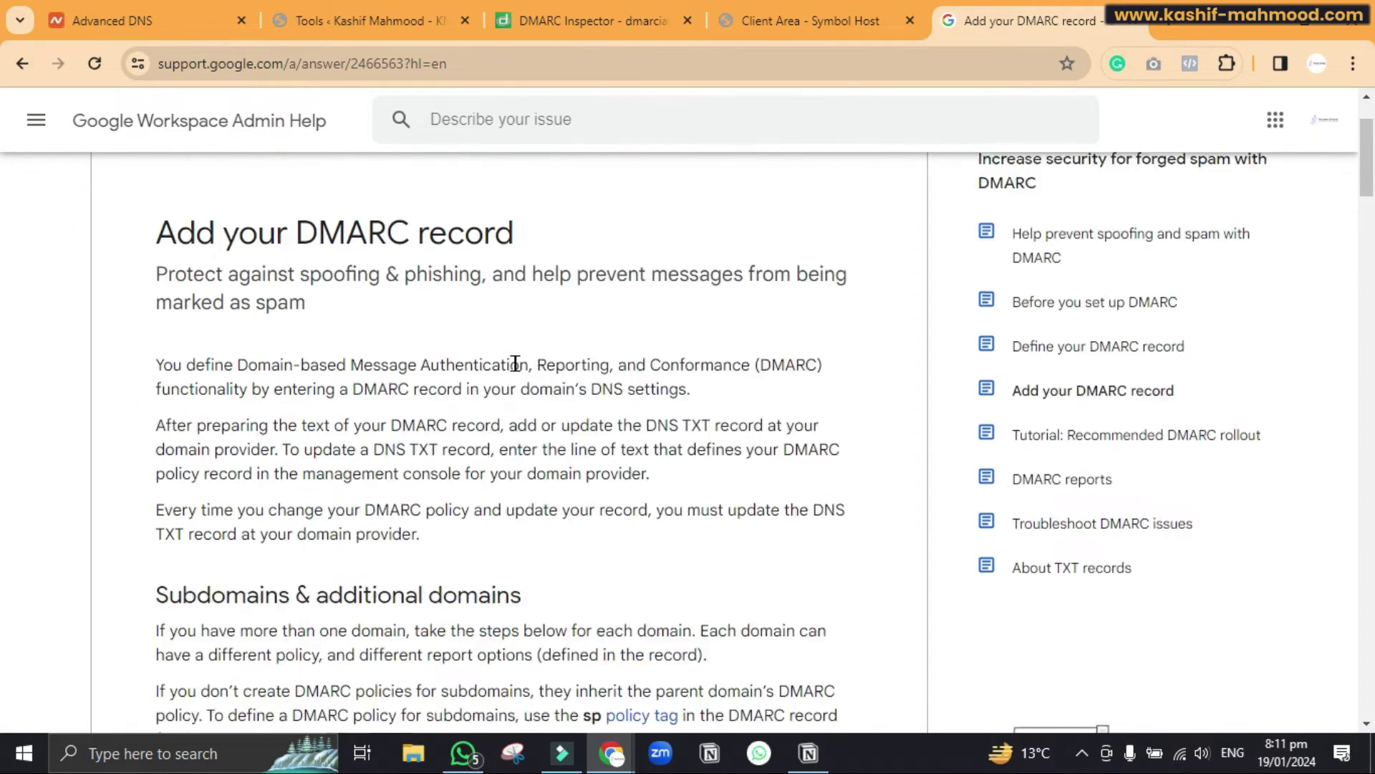
scroll(518, 371, up, 1)
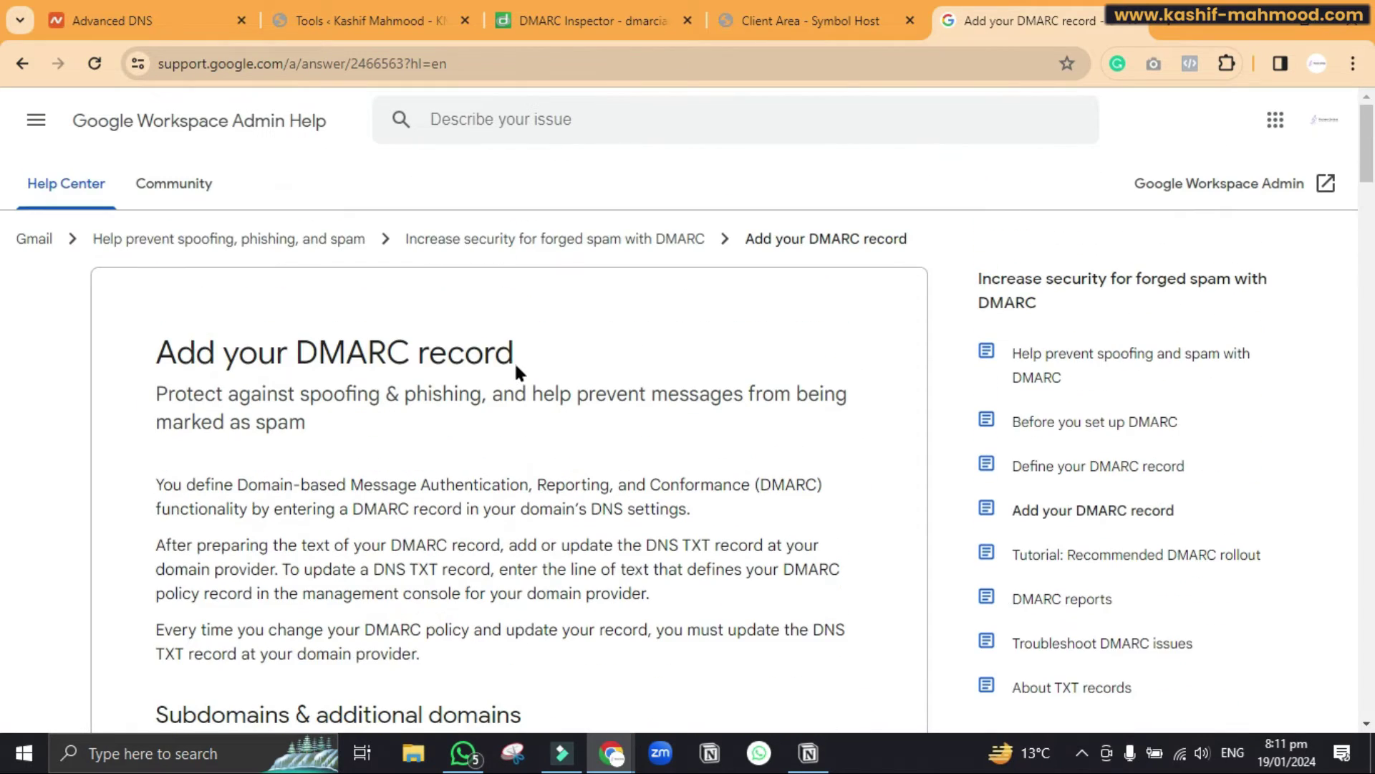
Review the WP Mail SMTP test-result warnings about deliverability and the missing DMARC record.
click(365, 17)
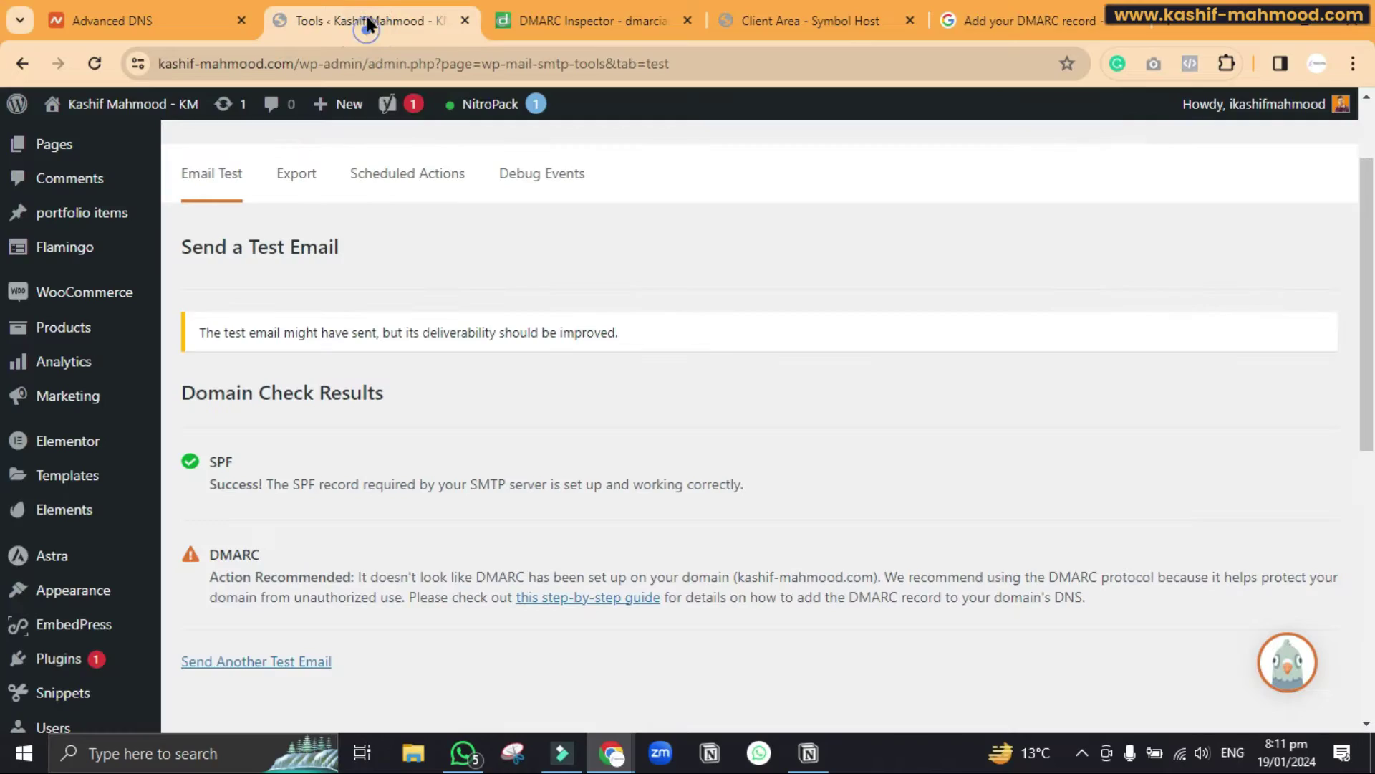
click(432, 332)
drag(491, 330, 620, 329)
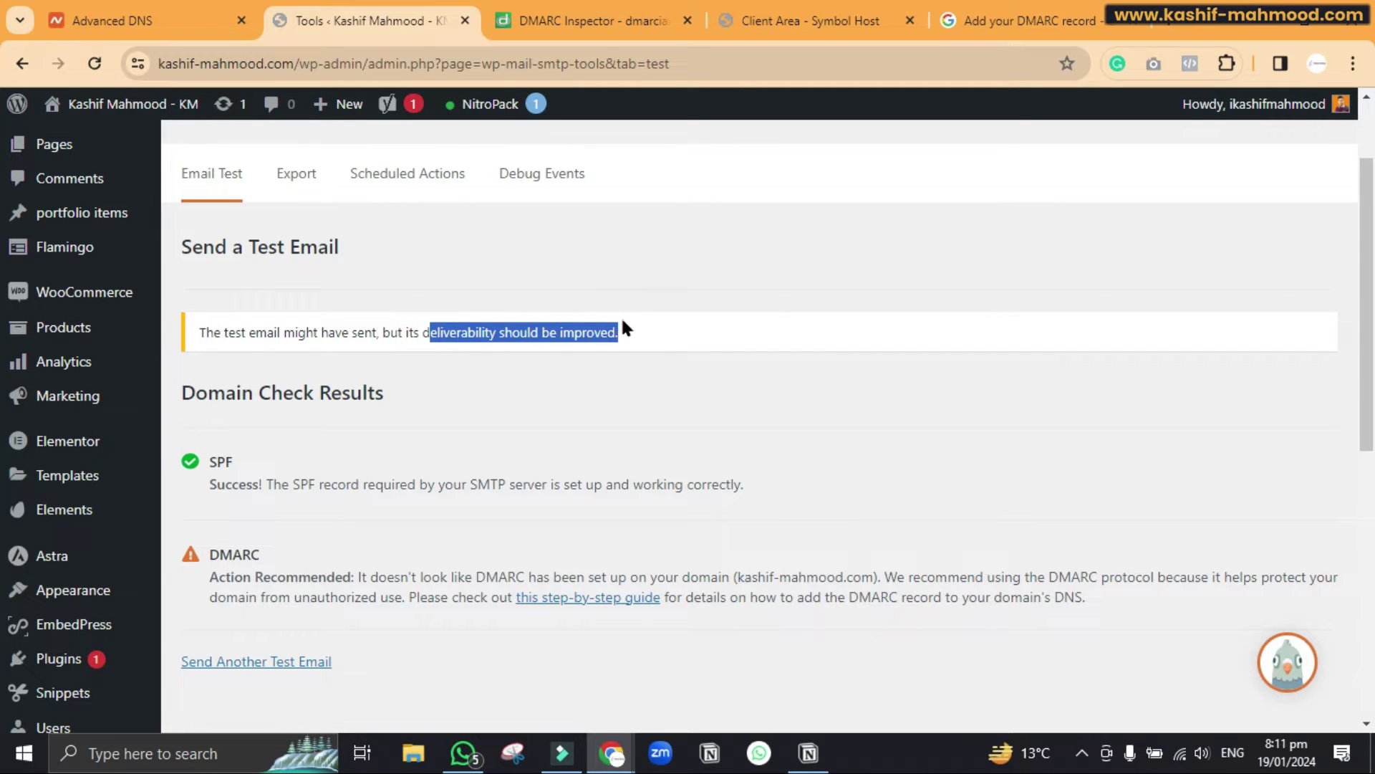
click(664, 332)
drag(214, 554, 387, 576)
click(724, 453)
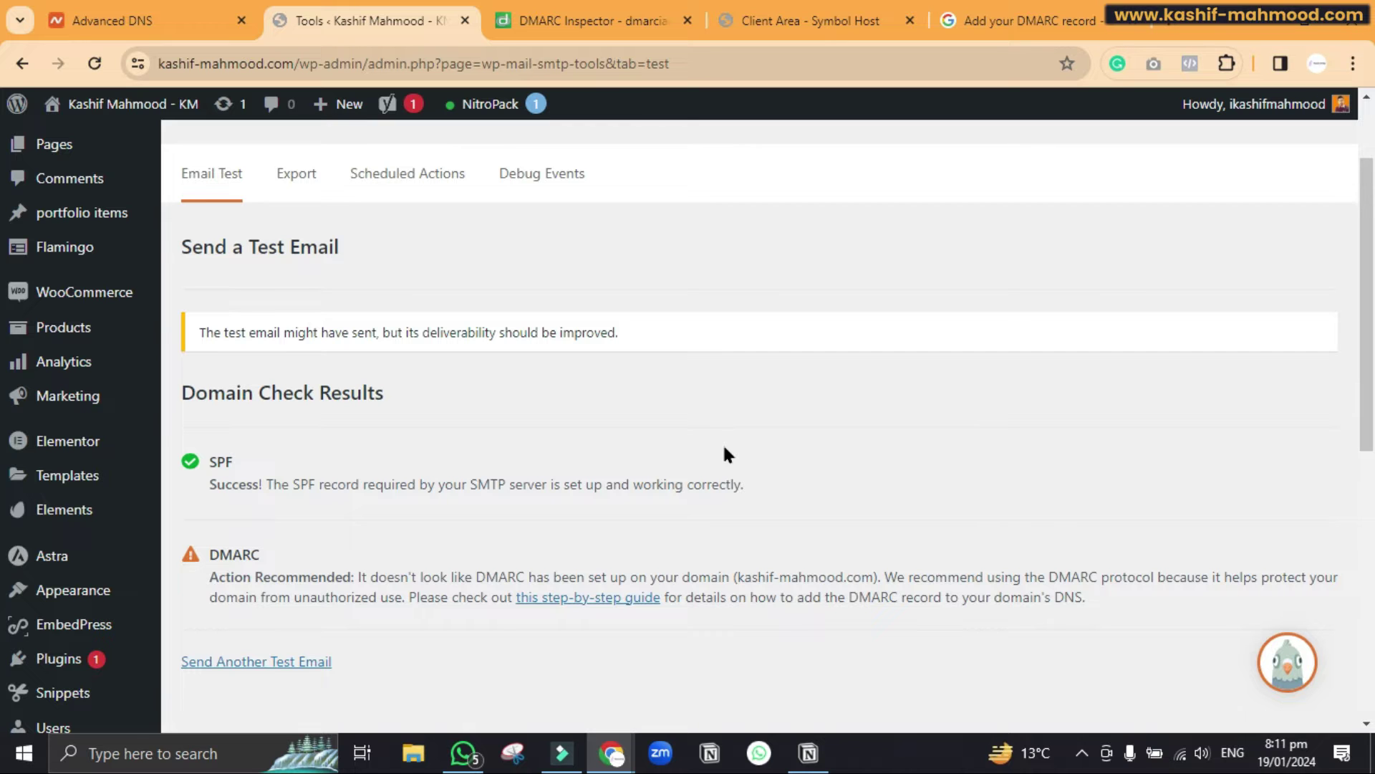
click(787, 17)
Log in to cPanel and open the Zone Editor by searching 'zon' in the tools.
click(1065, 528)
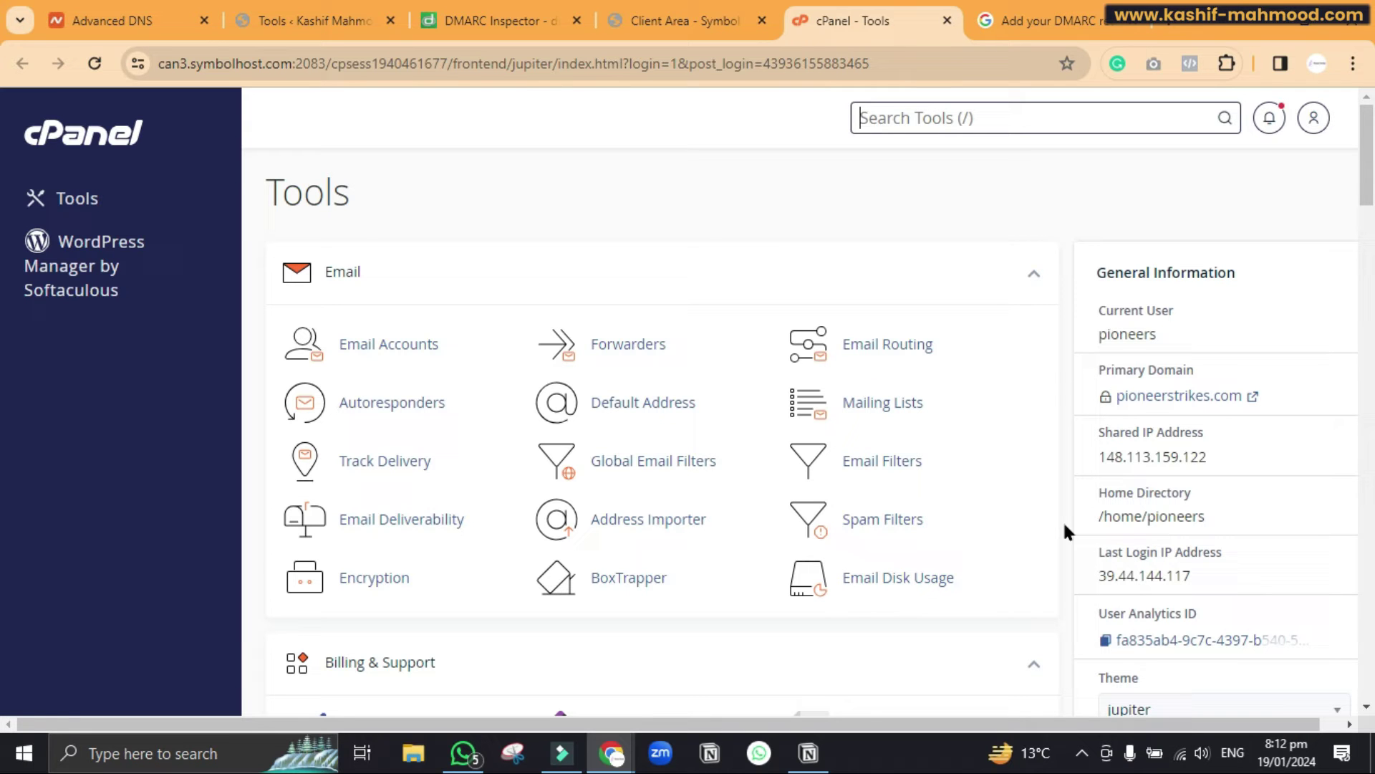
text(zon)
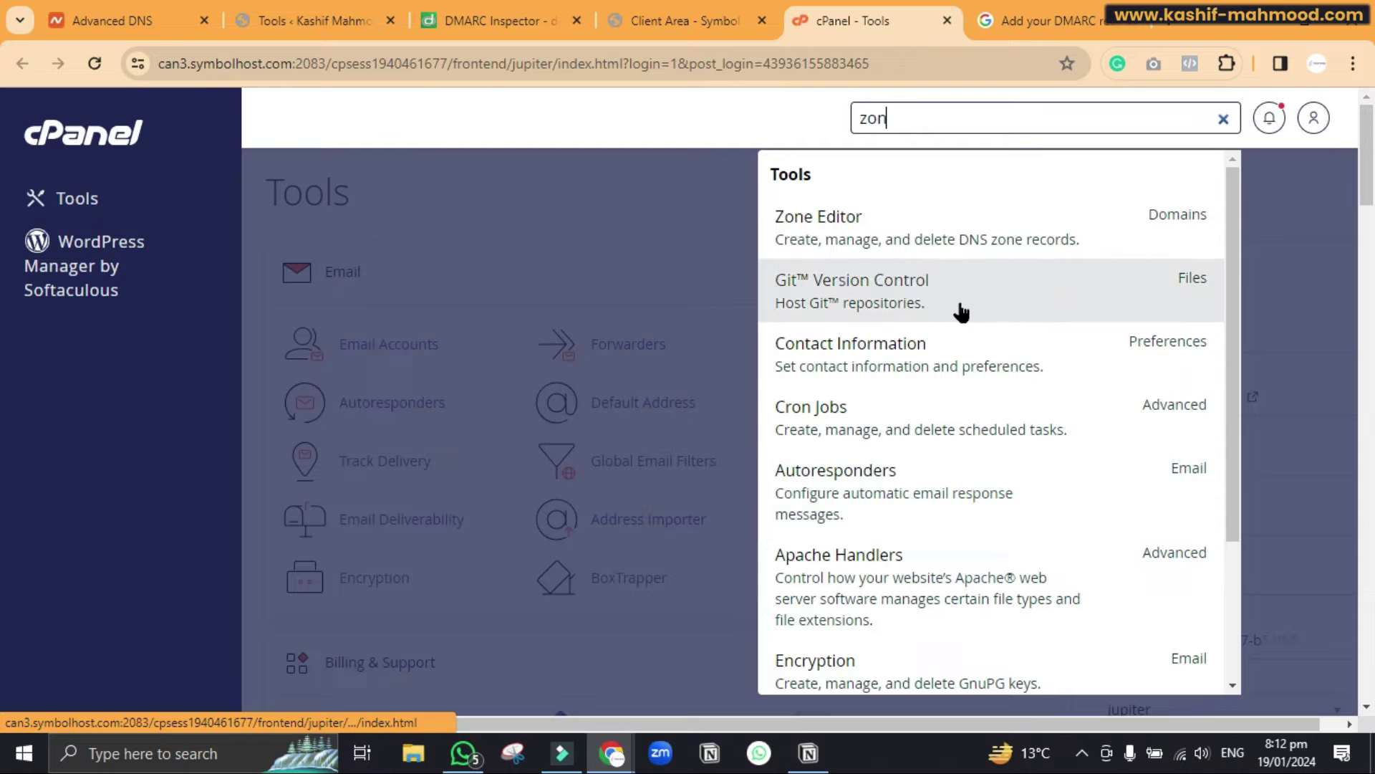
click(924, 241)
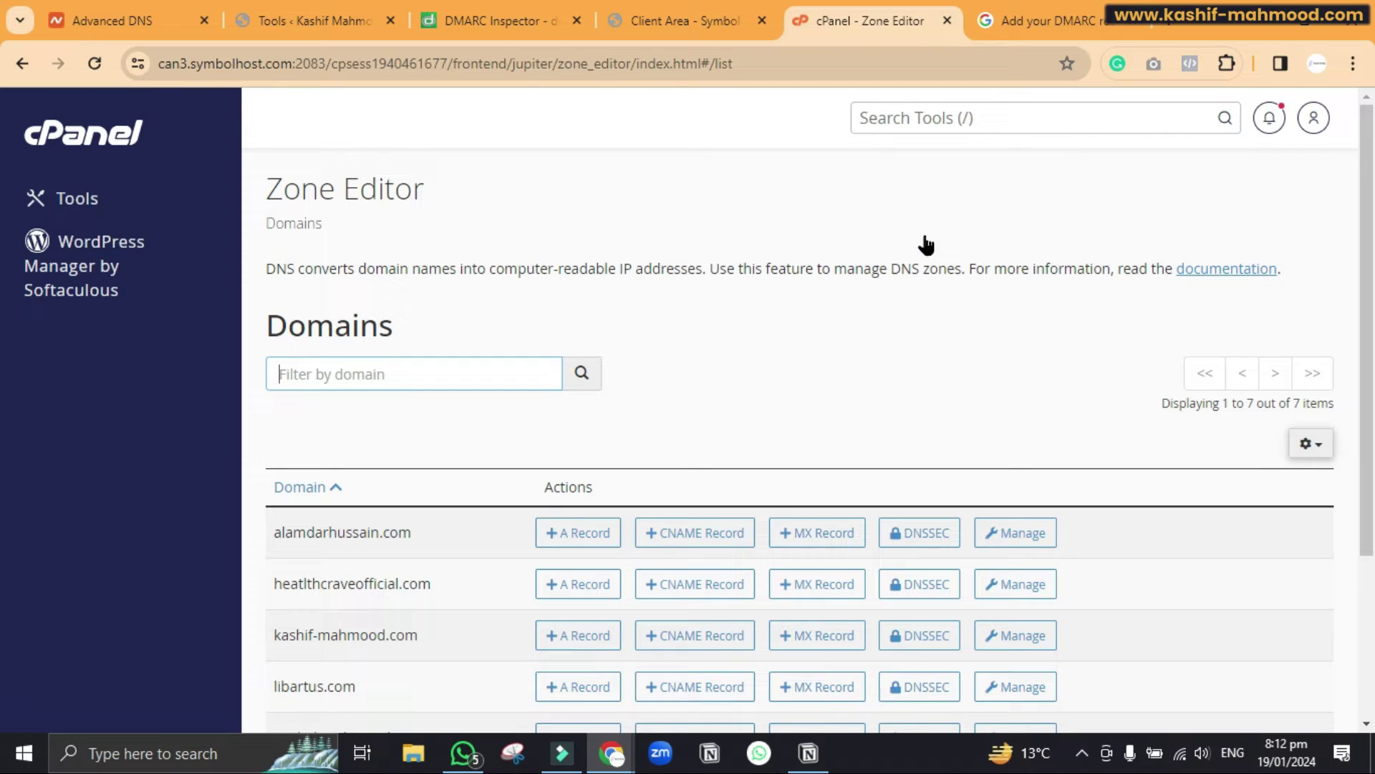
scroll(925, 244, down, 2)
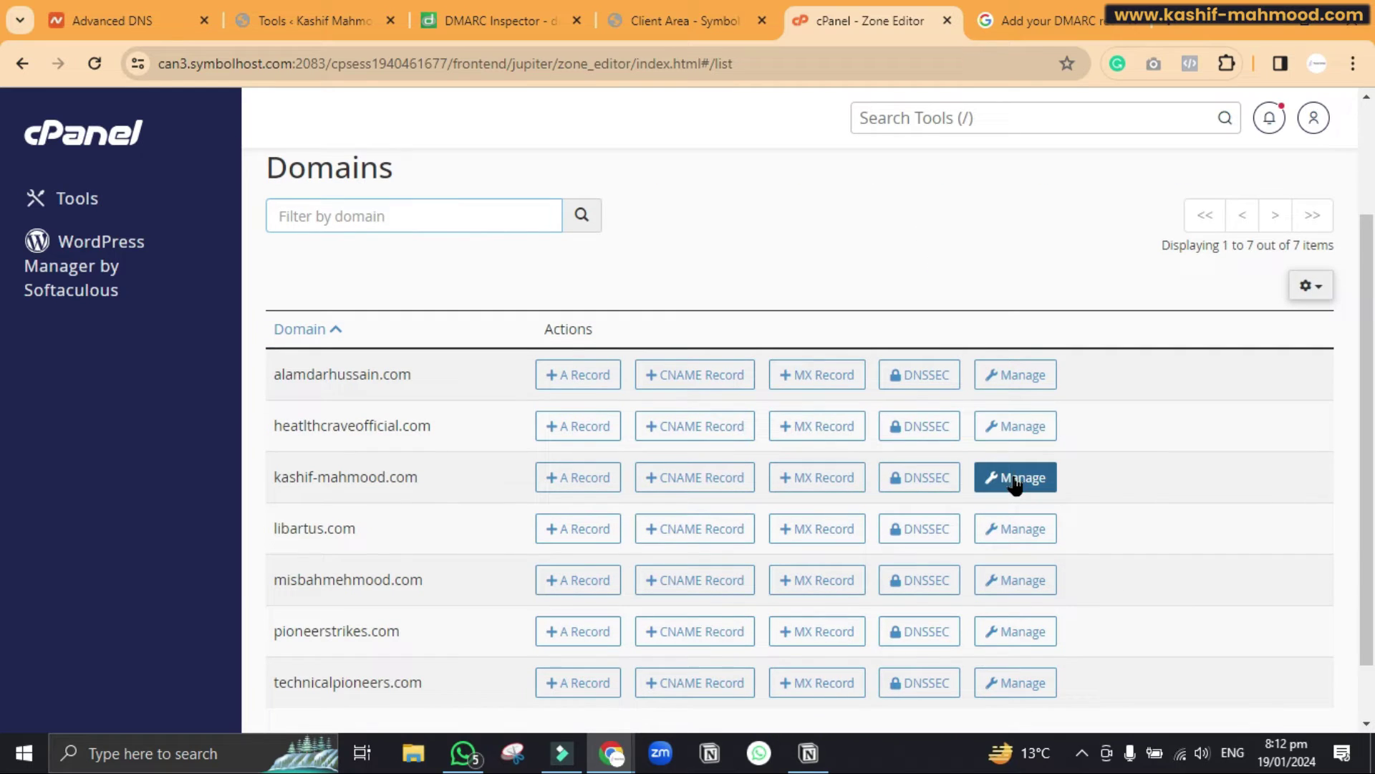
Manage the kashif-mahmood.com zone to view its 15 DNS records.
click(1015, 480)
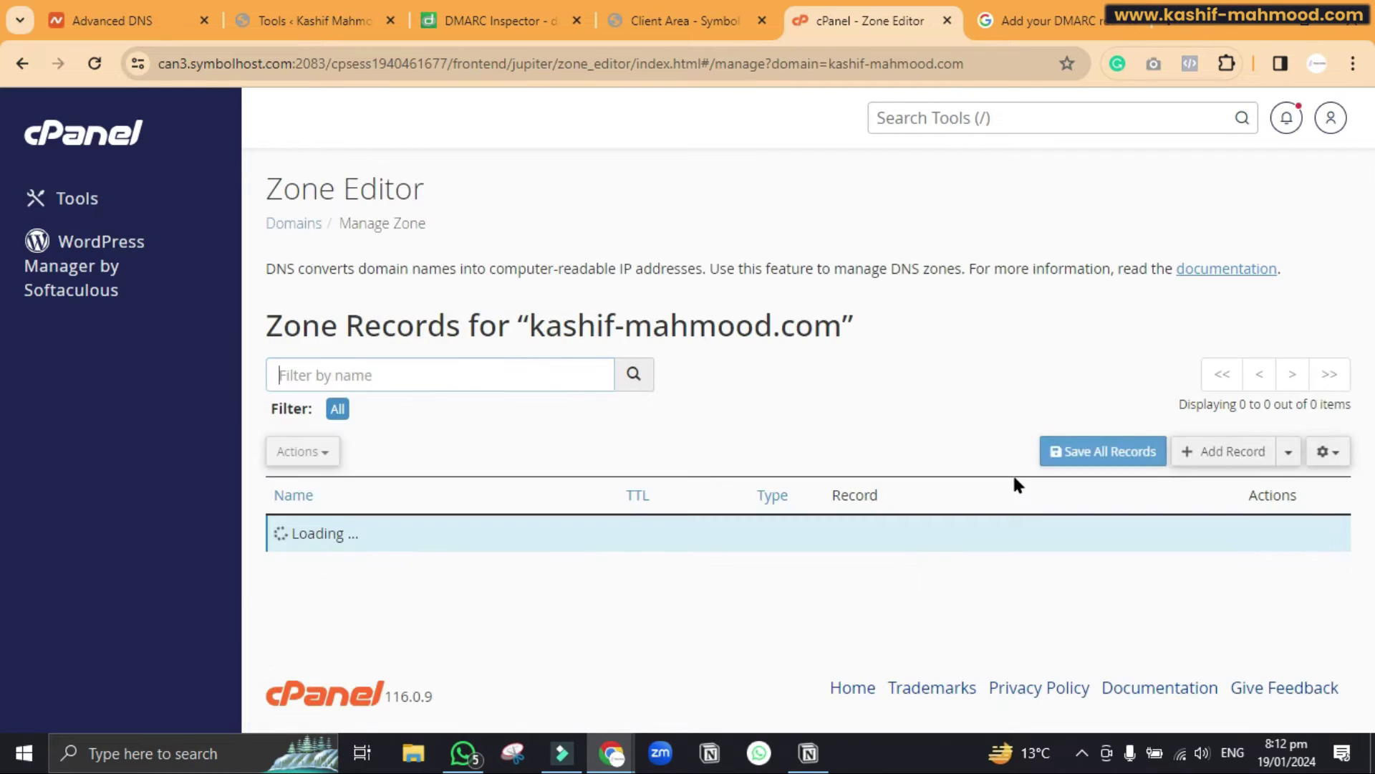
double_click(707, 319)
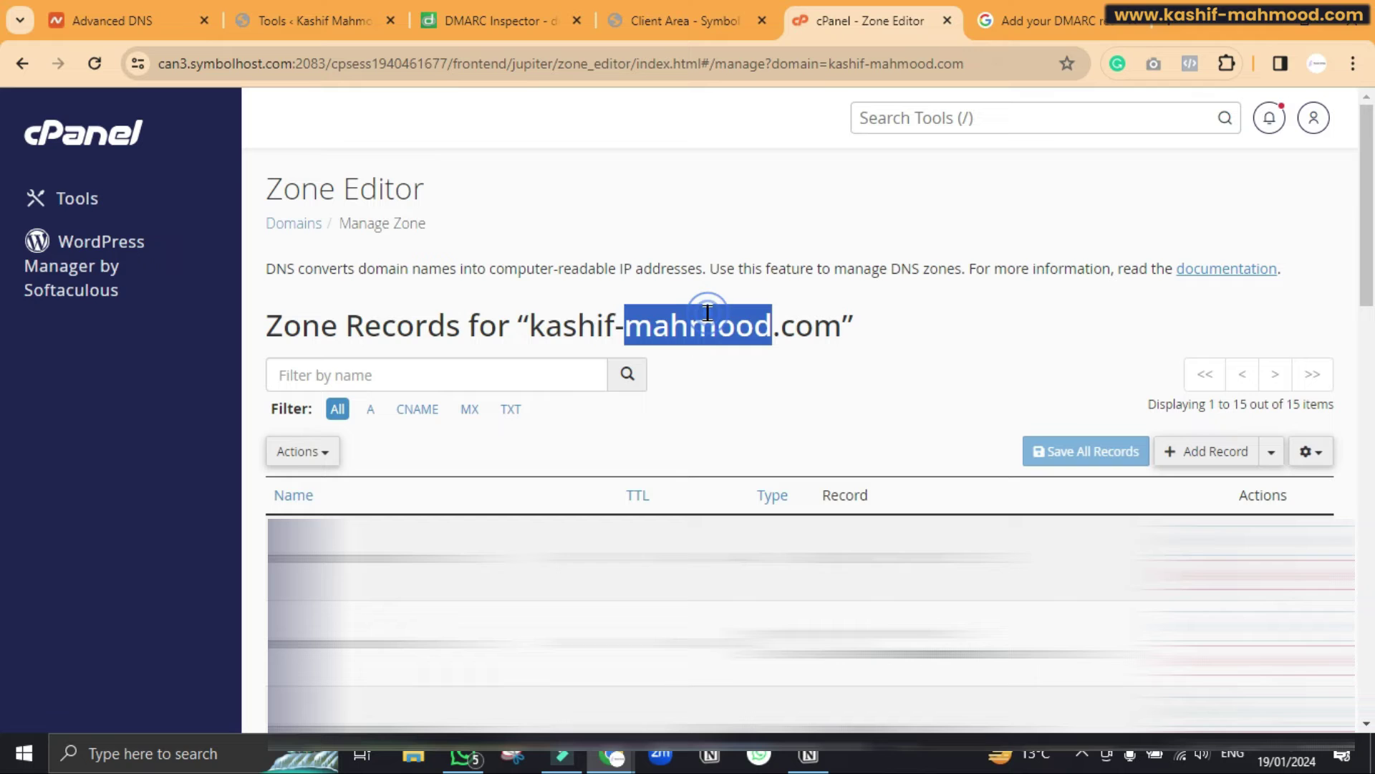
click(891, 324)
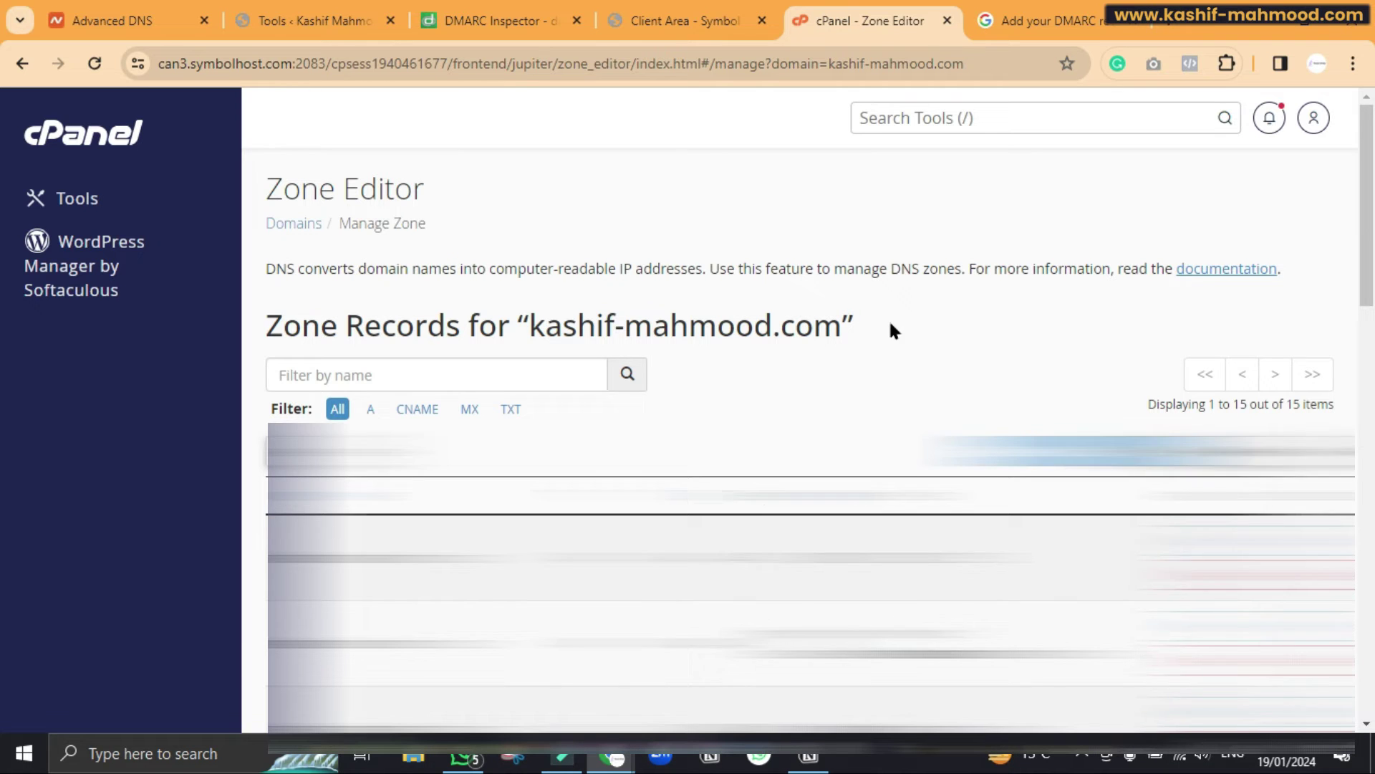
scroll(890, 324, down, 2)
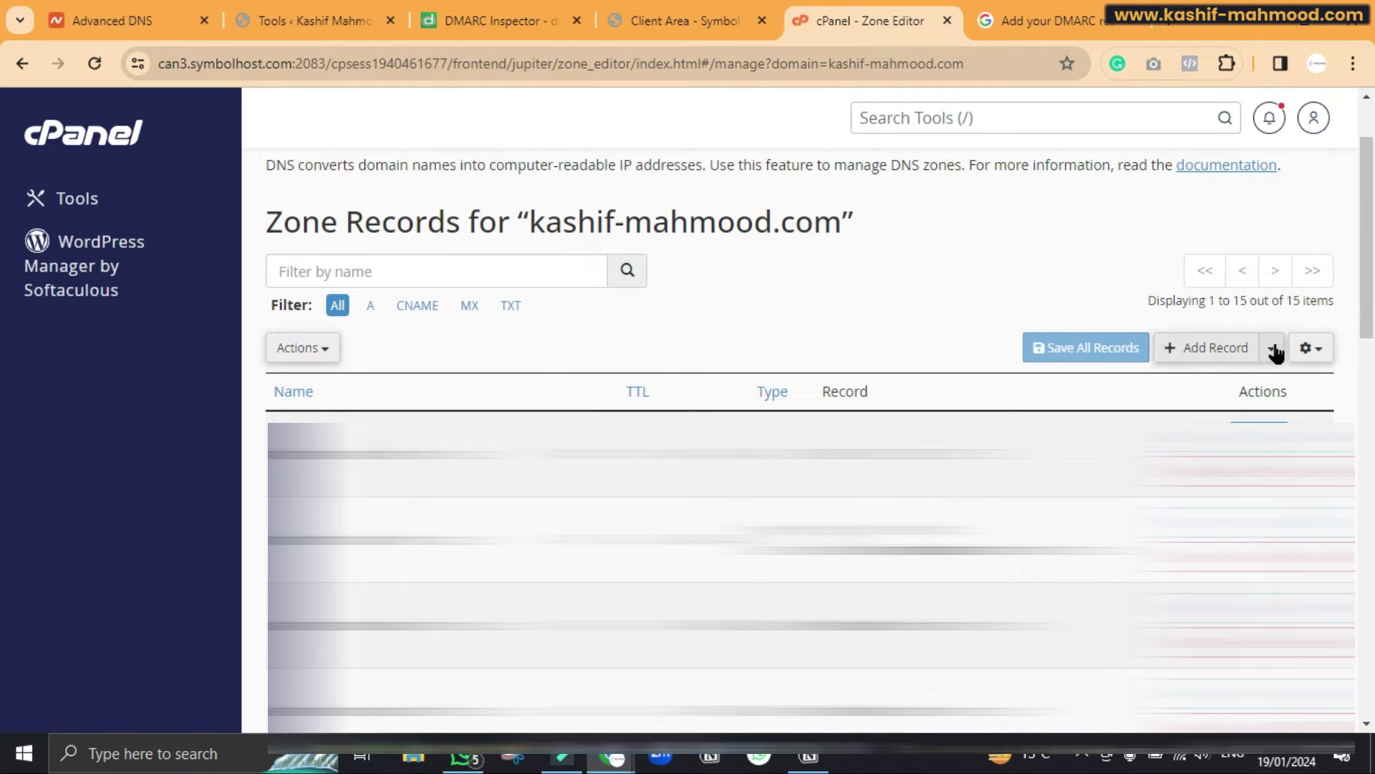
Add a new DMARC record, prefilled as _dmarc.kashif-mahmood.com with TTL 14400 and policy none.
click(1273, 348)
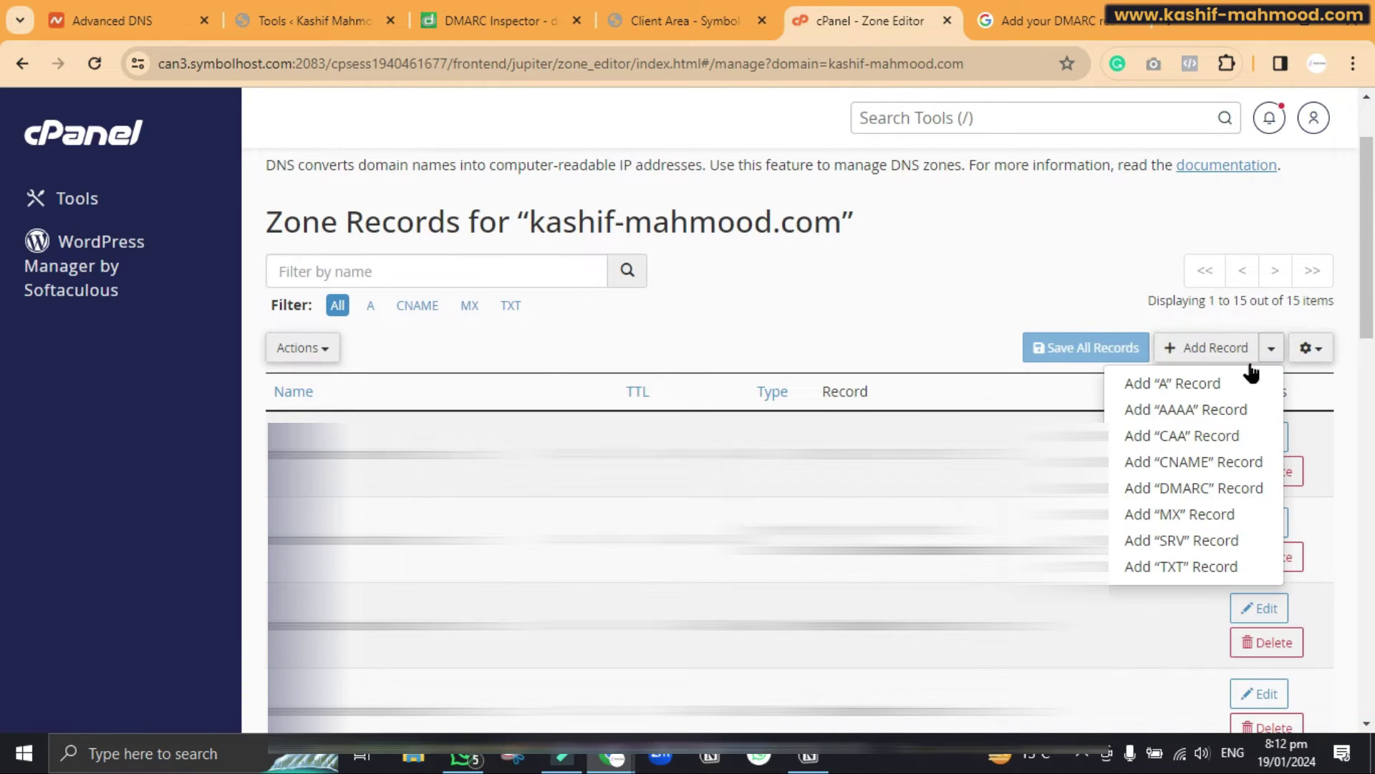
click(1192, 487)
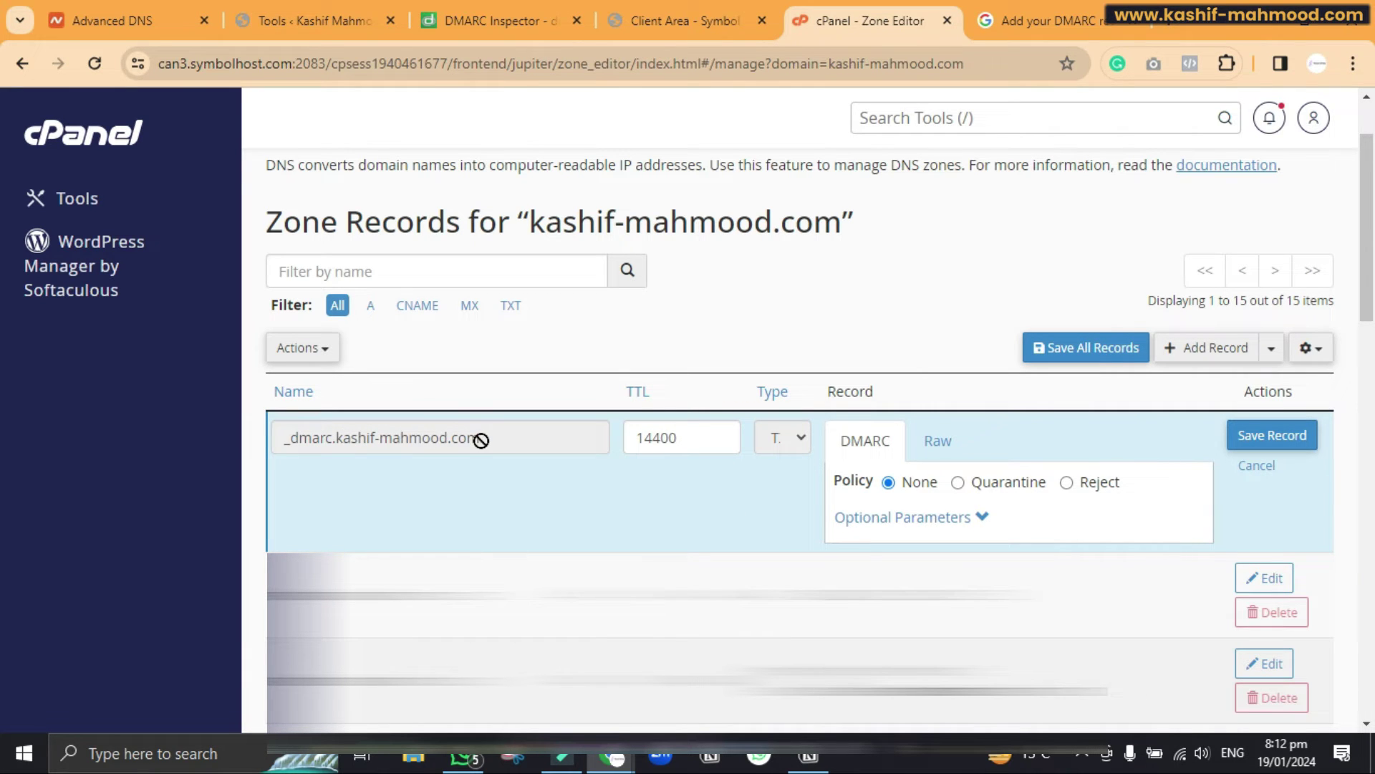
Review the example TXT record name _dmarc.solarmora.com in Google's DMARC help.
click(998, 25)
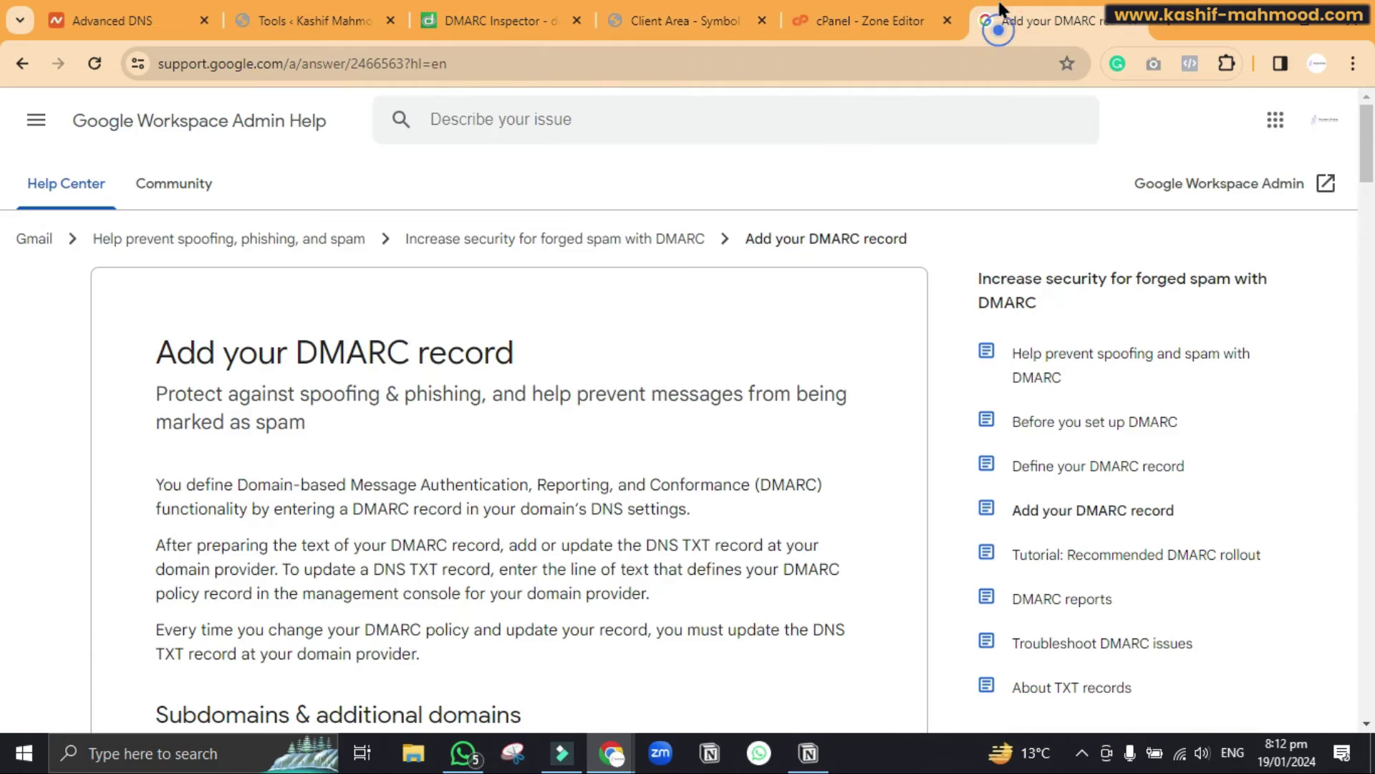
scroll(439, 431, down, 15)
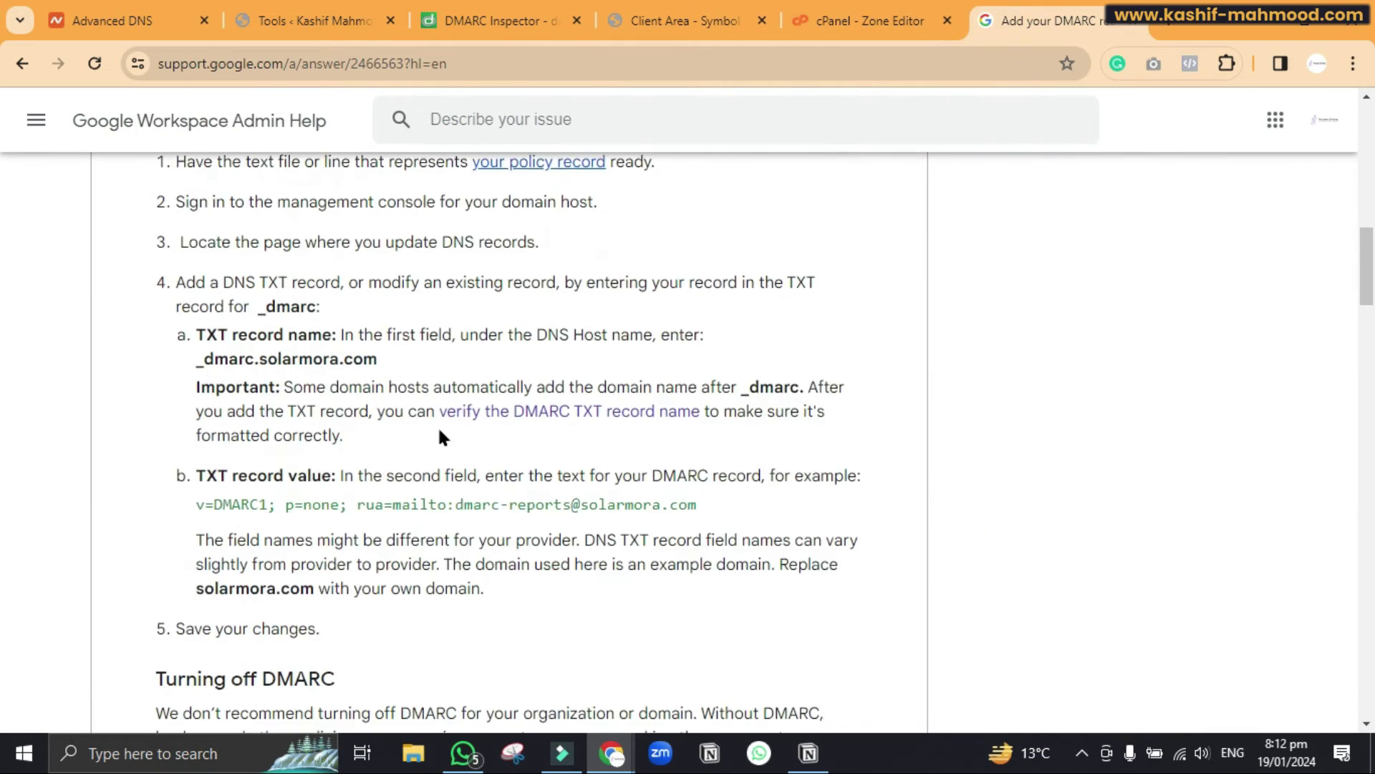
scroll(439, 436, down, 3)
scroll(349, 309, up, 2)
ctrl+scroll(349, 309, up, 5)
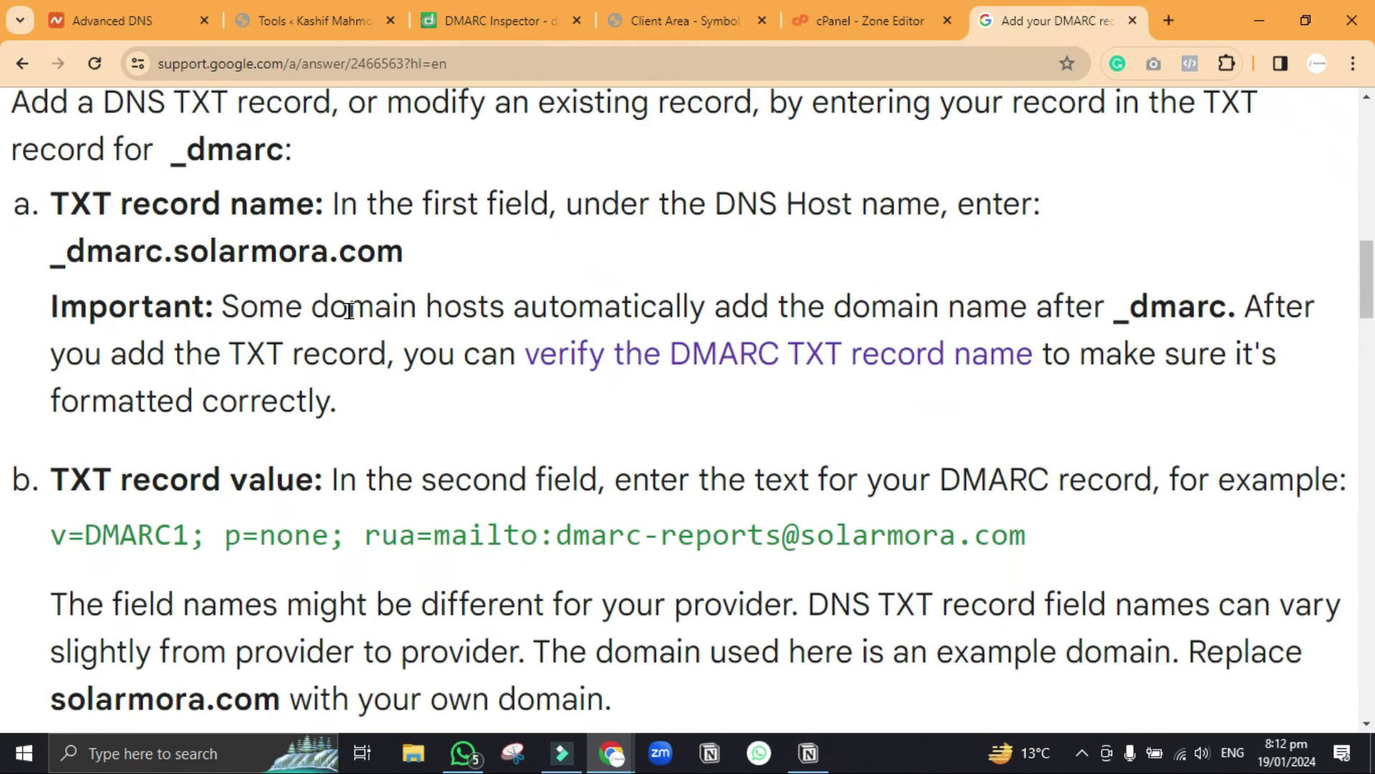
scroll(349, 310, left, 1)
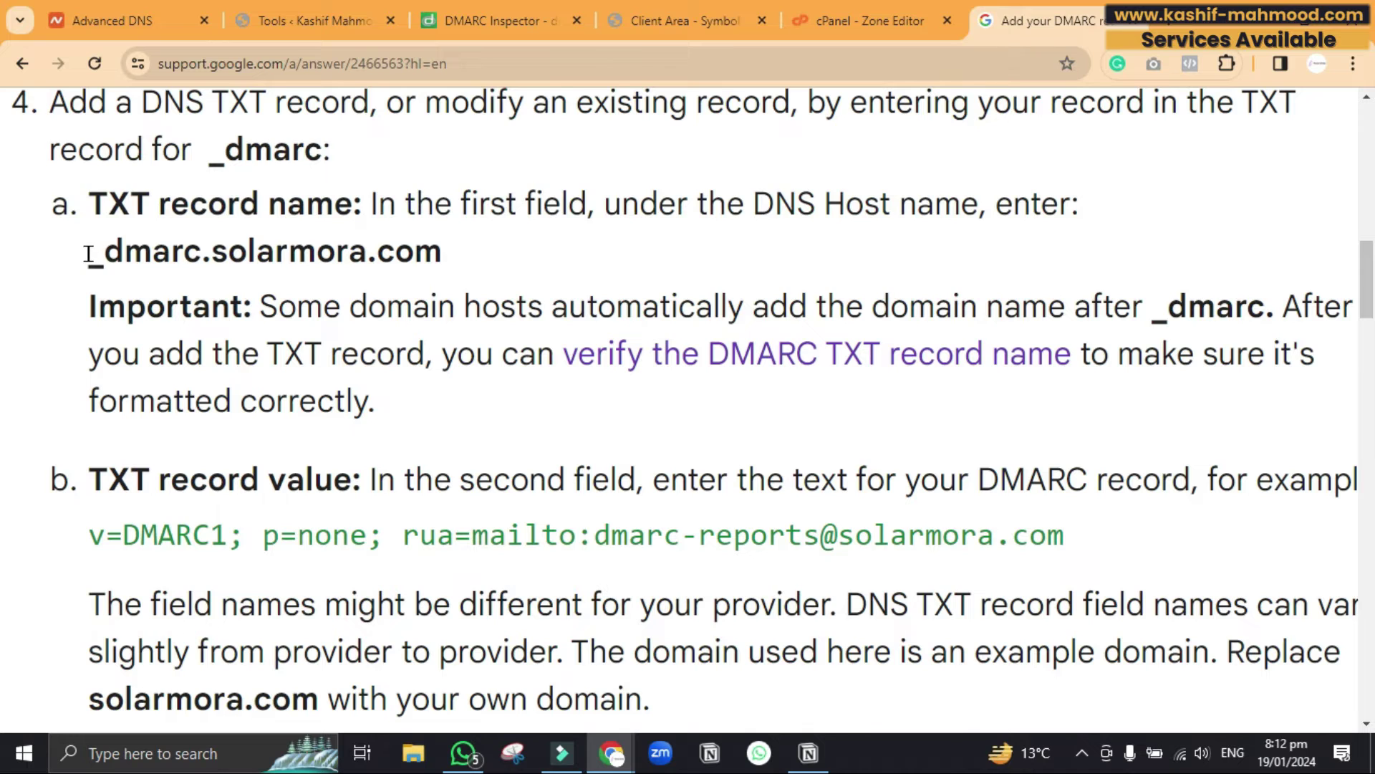
drag(88, 254, 469, 256)
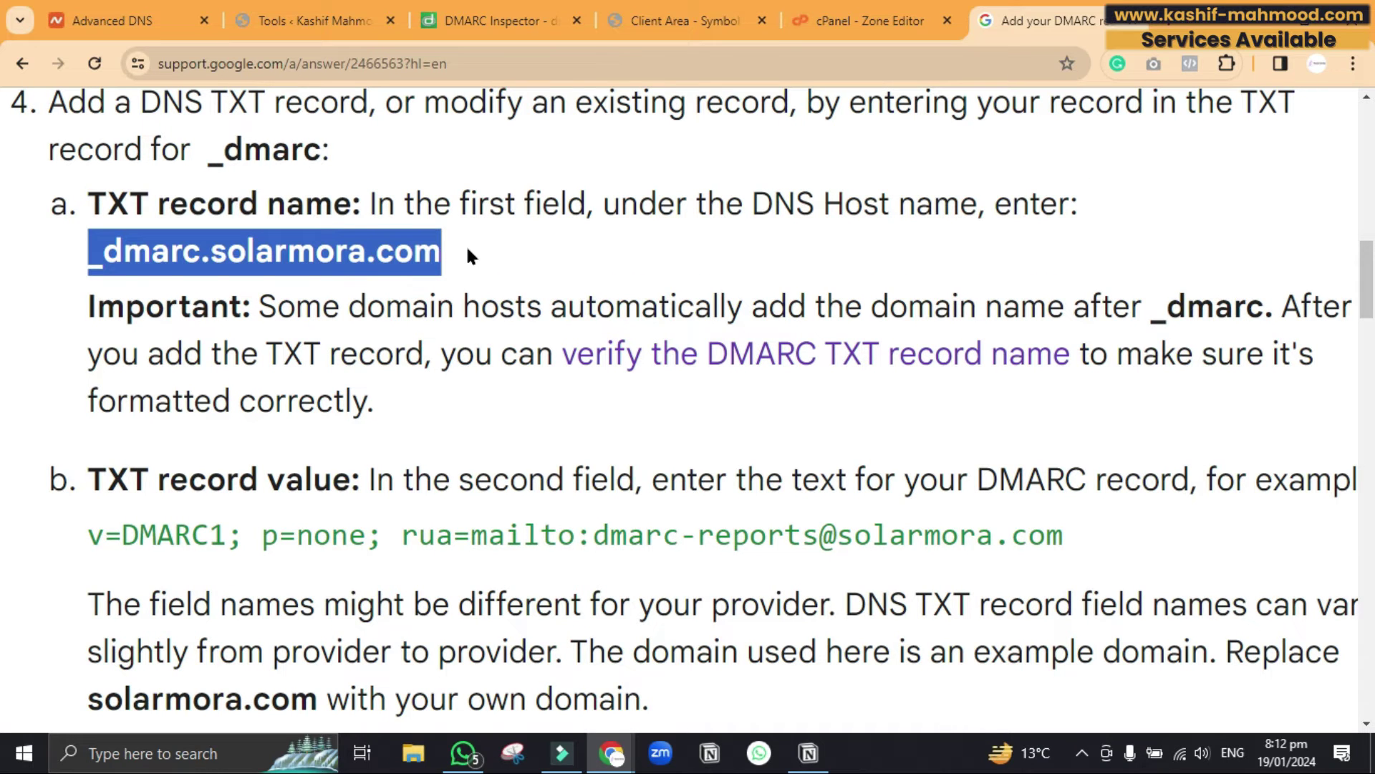
click(387, 247)
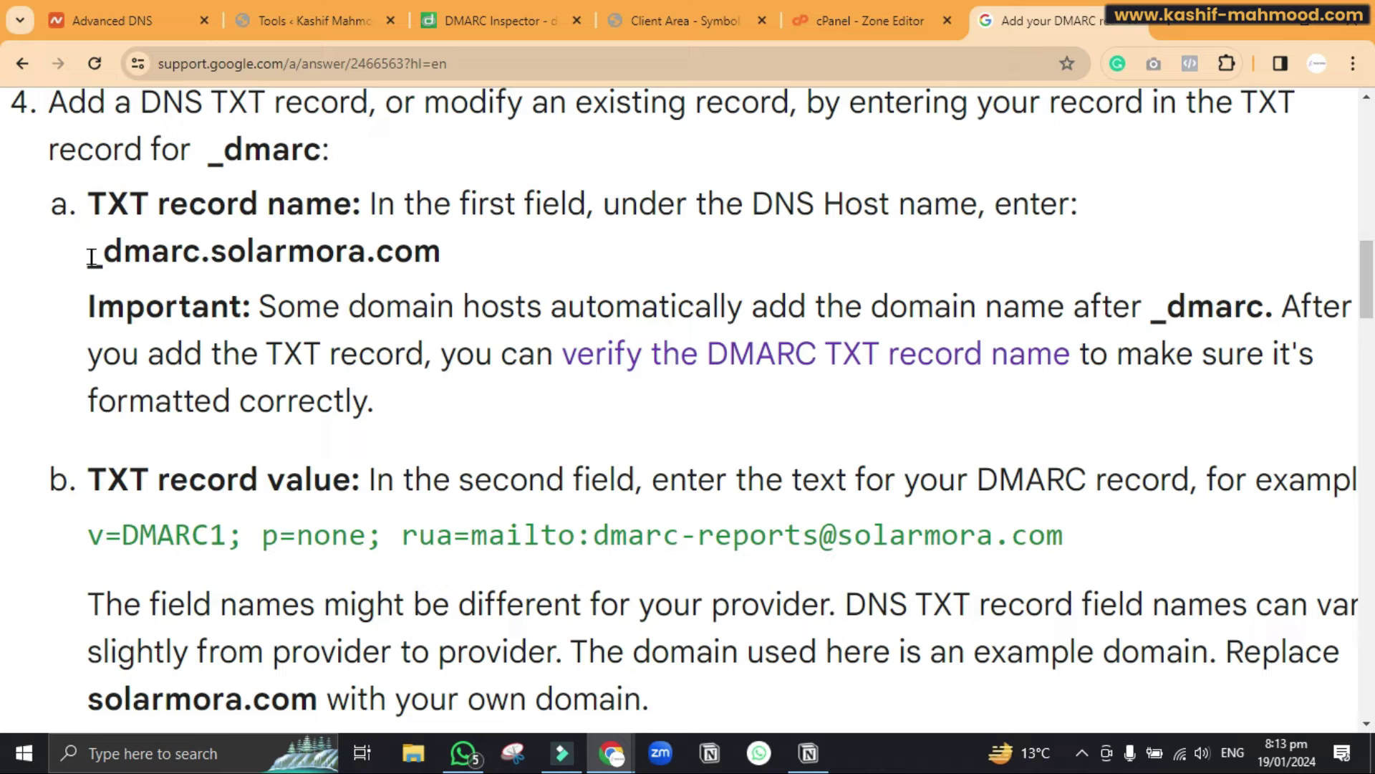
drag(92, 258, 213, 241)
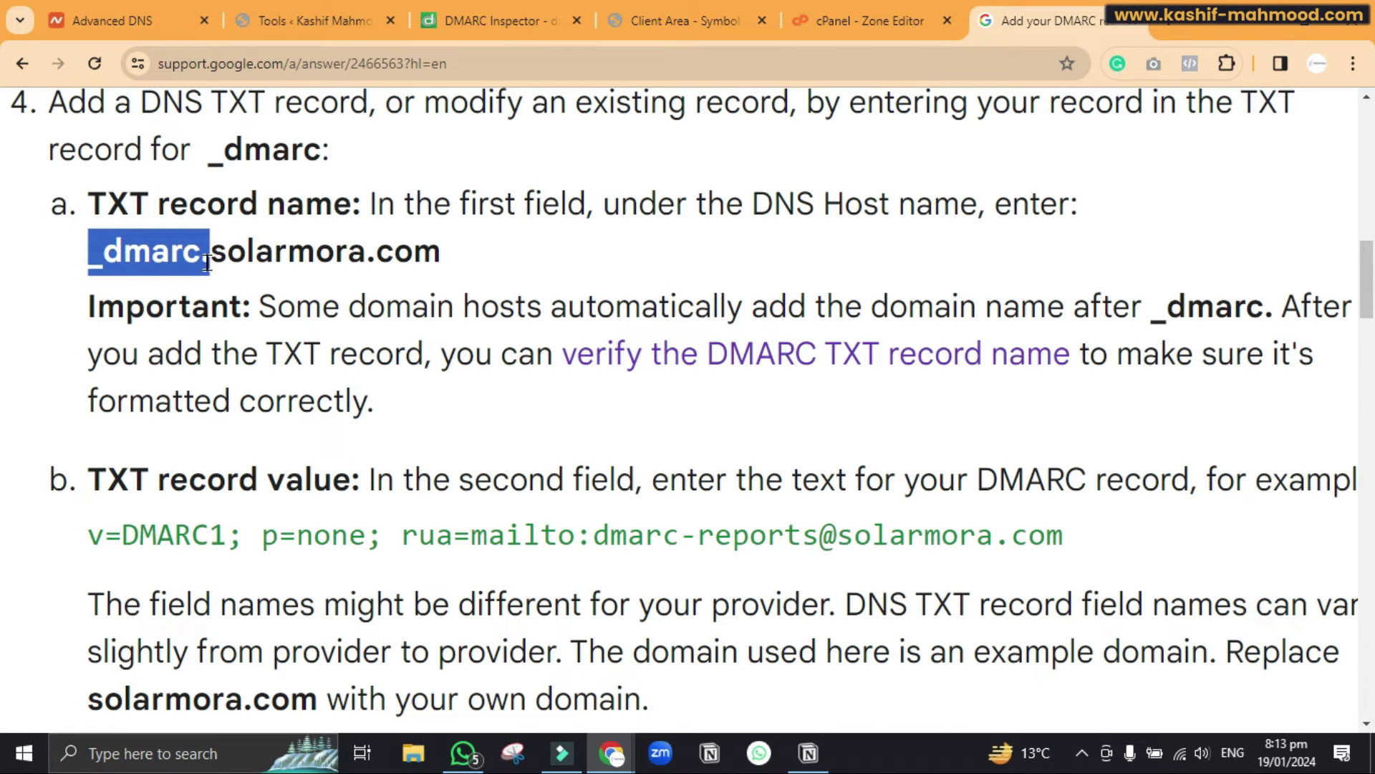
click(477, 255)
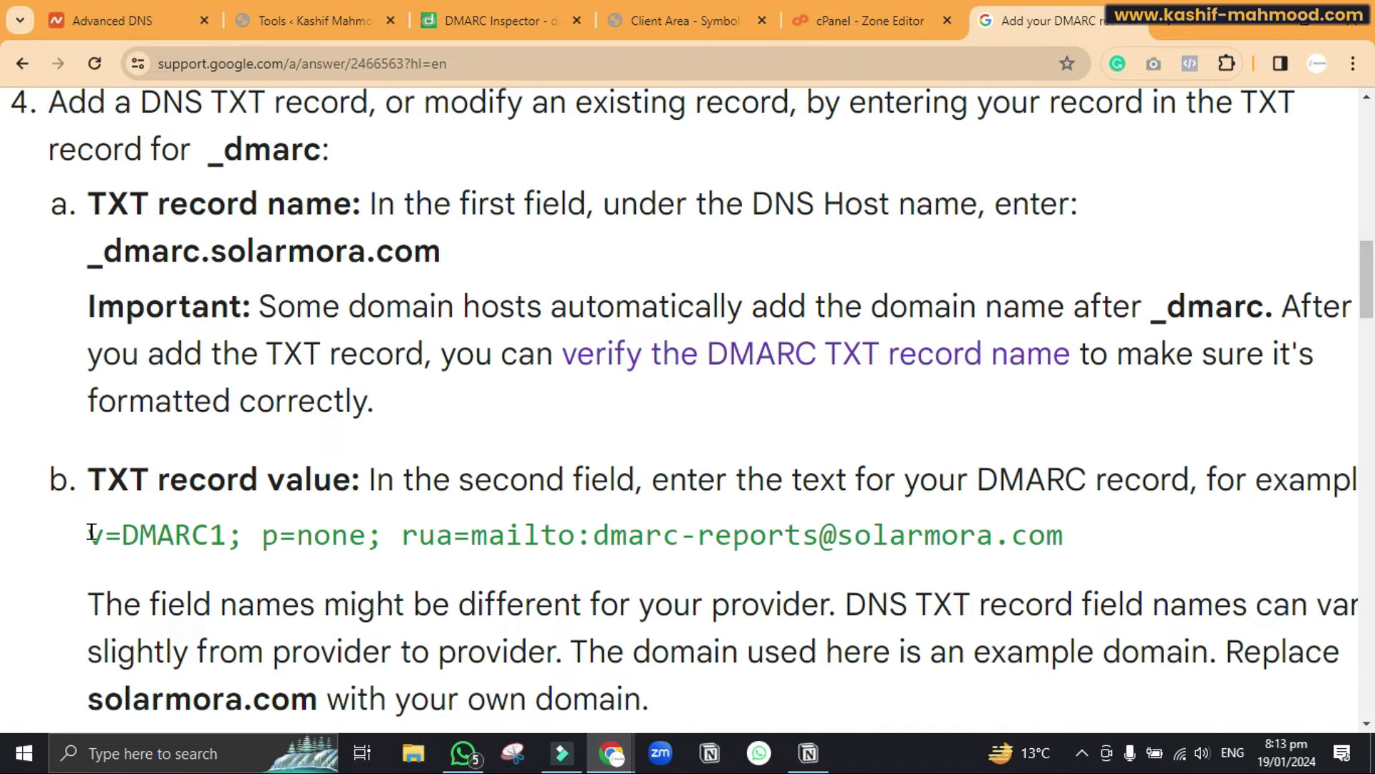
Copy the example TXT value 'v=DMARC1; p=none;'.
drag(86, 531, 378, 534)
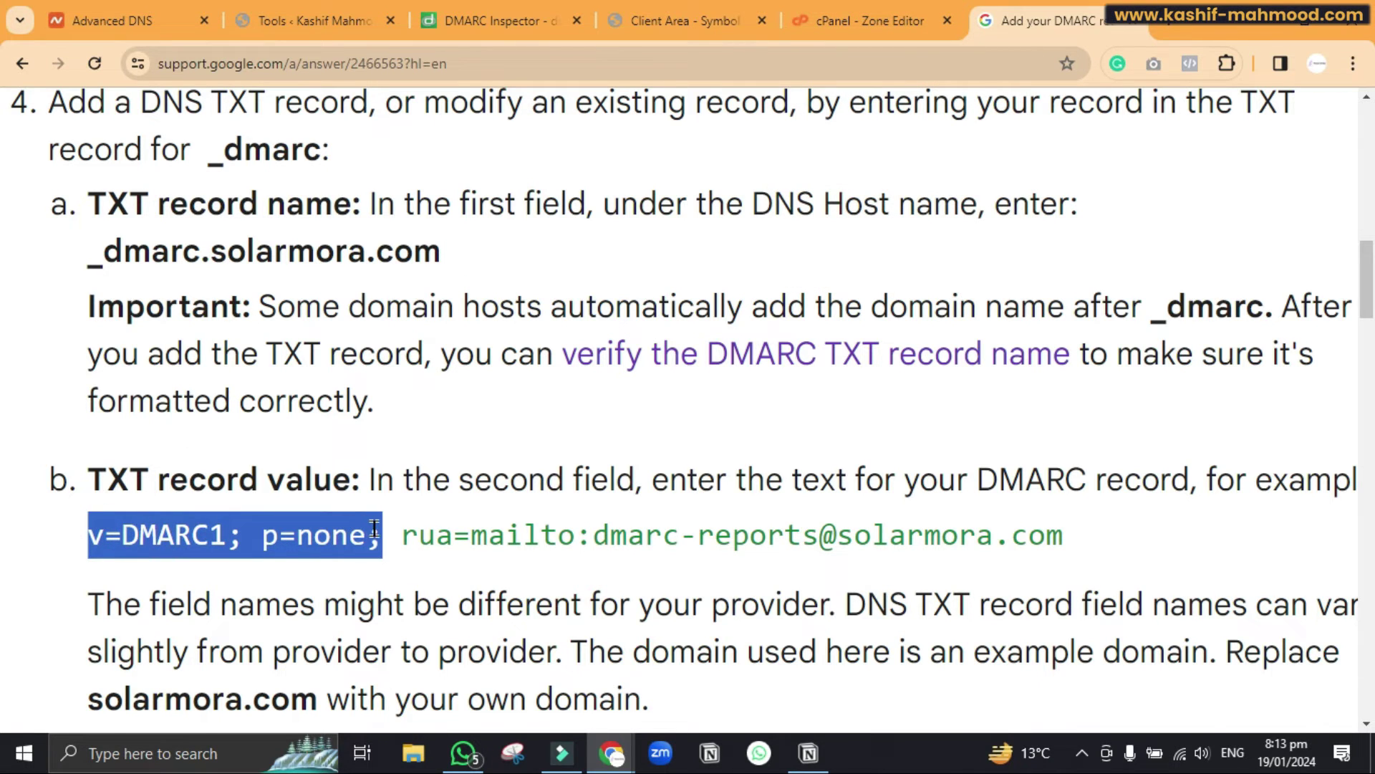
right_click(175, 535)
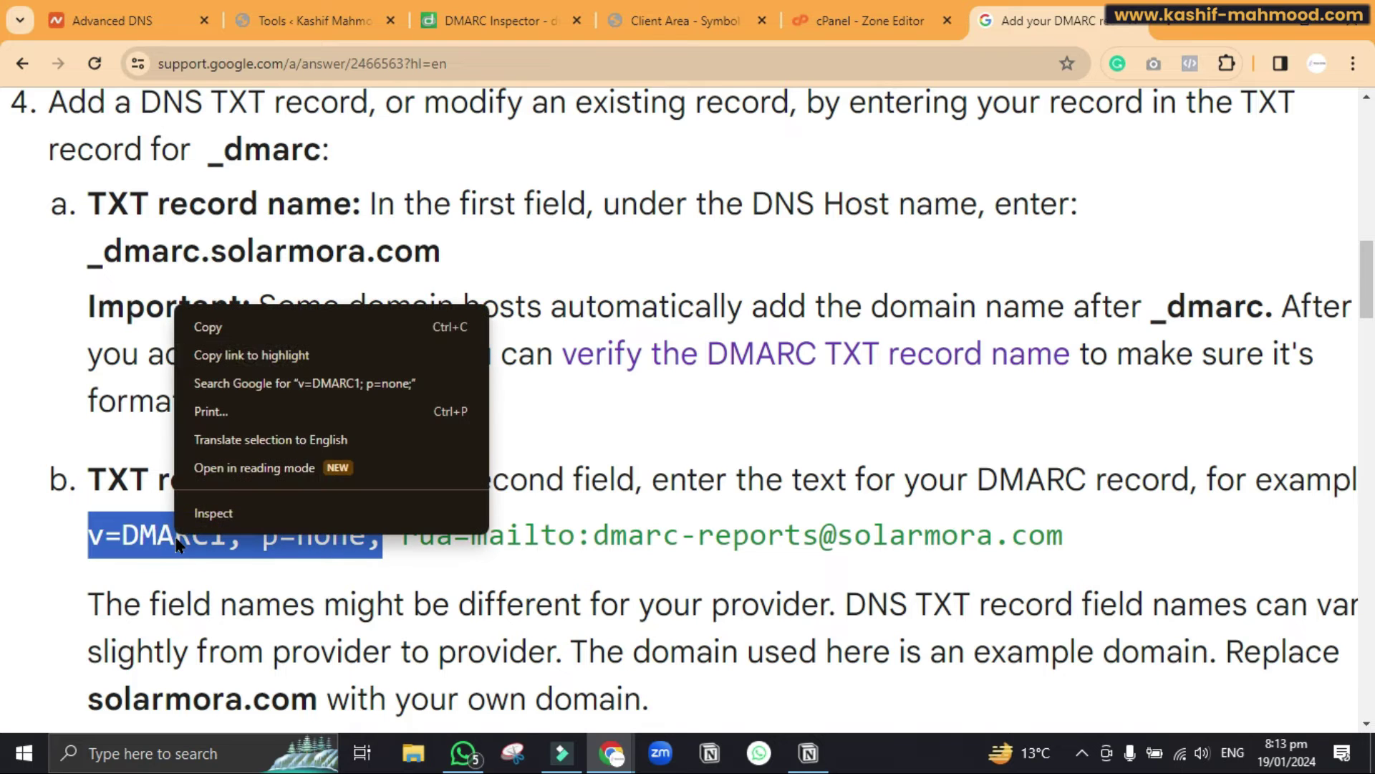
click(240, 323)
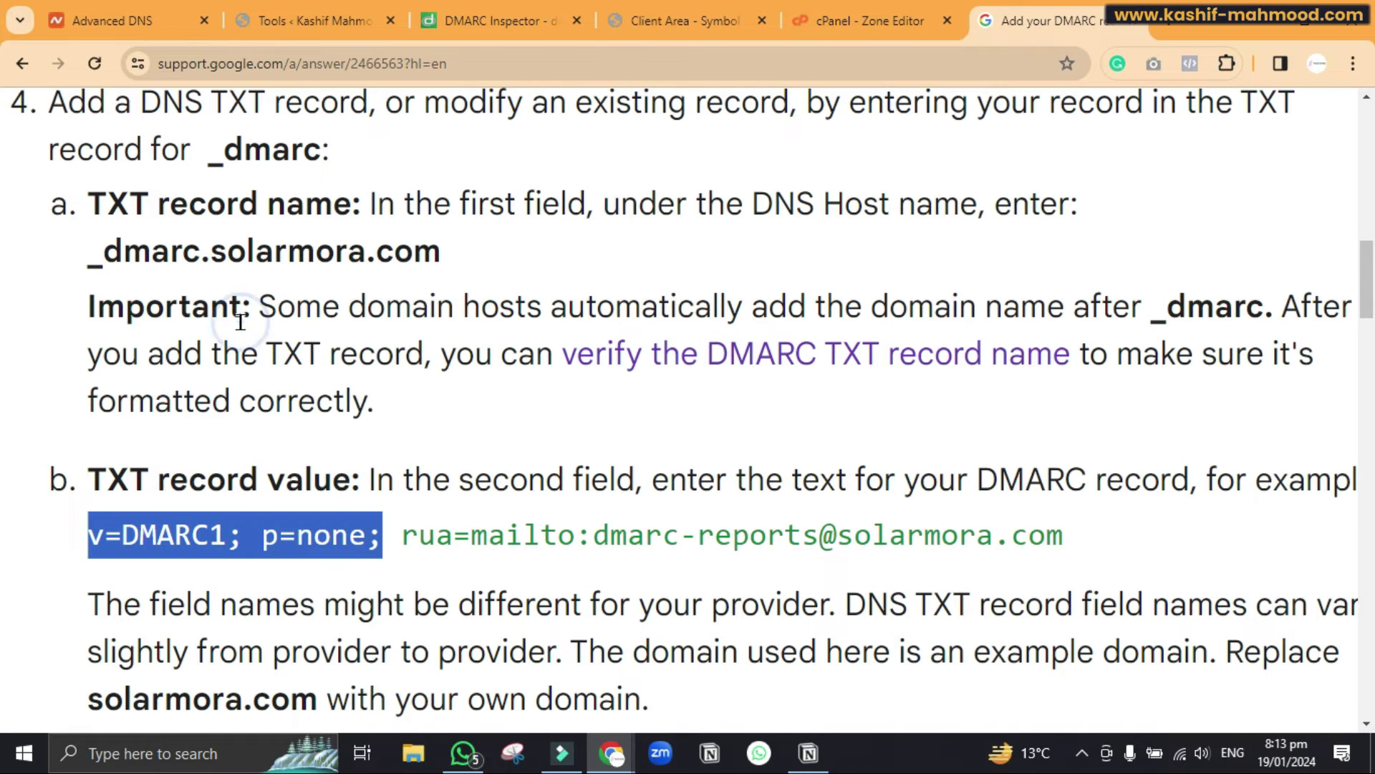
Save the _dmarc.kashif-mahmood.com TXT record with policy None, bringing the zone to 16 records.
click(853, 10)
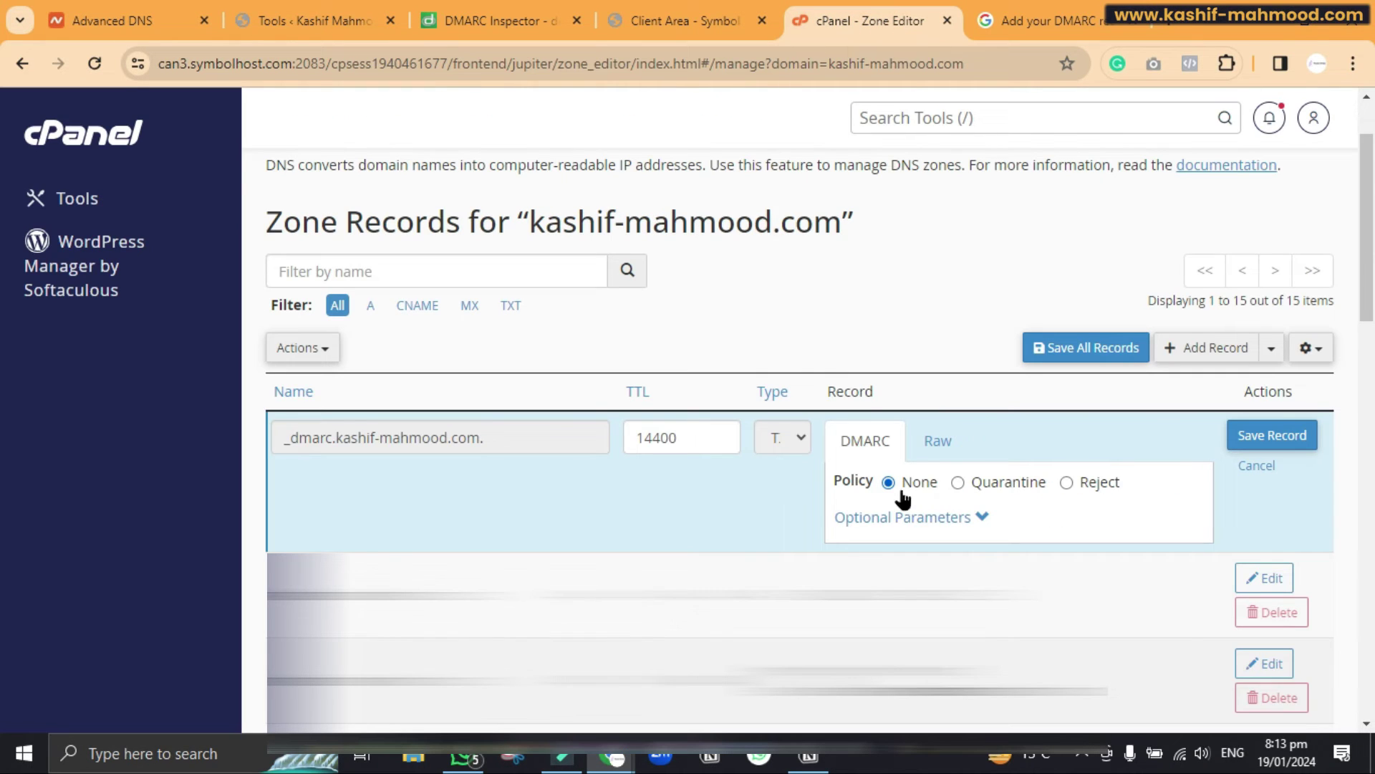
click(904, 516)
scroll(1033, 508, down, 4)
scroll(1033, 502, up, 3)
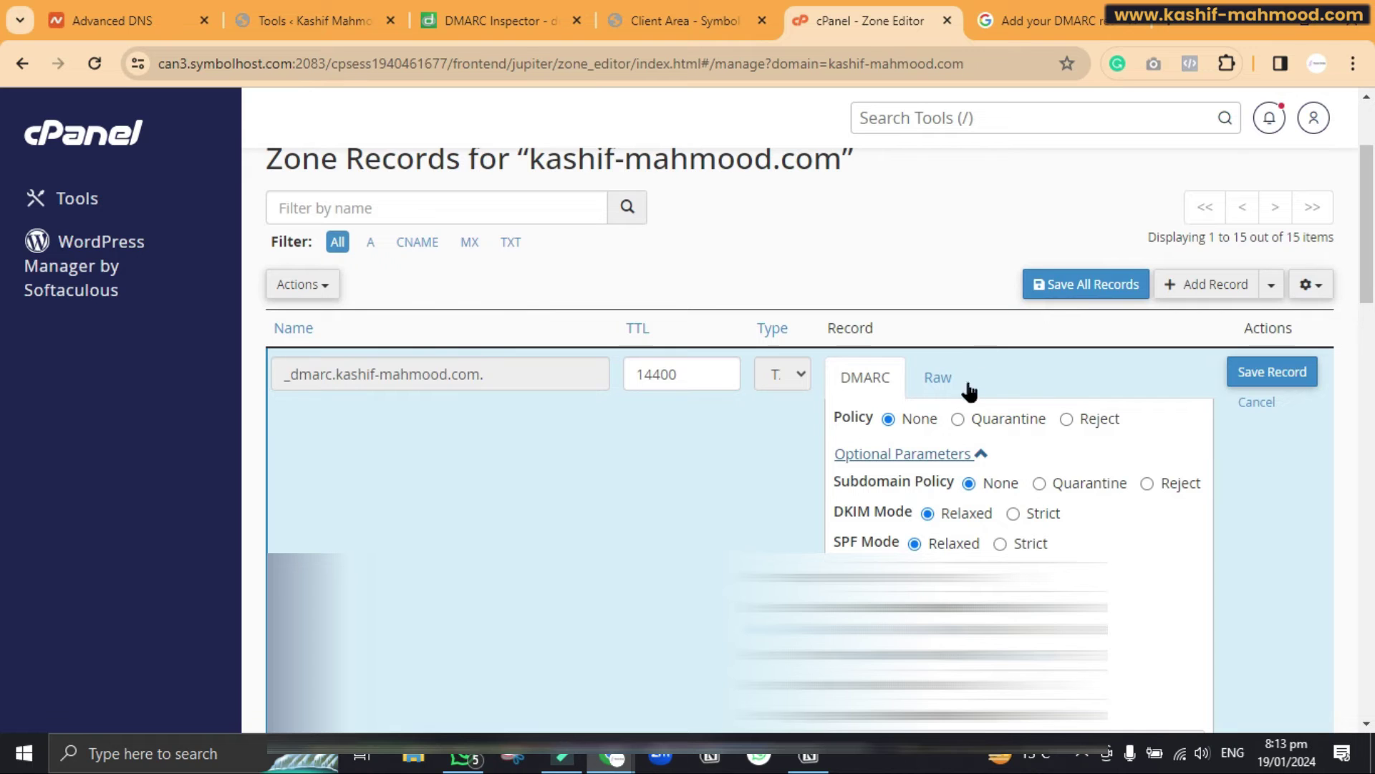
click(1276, 367)
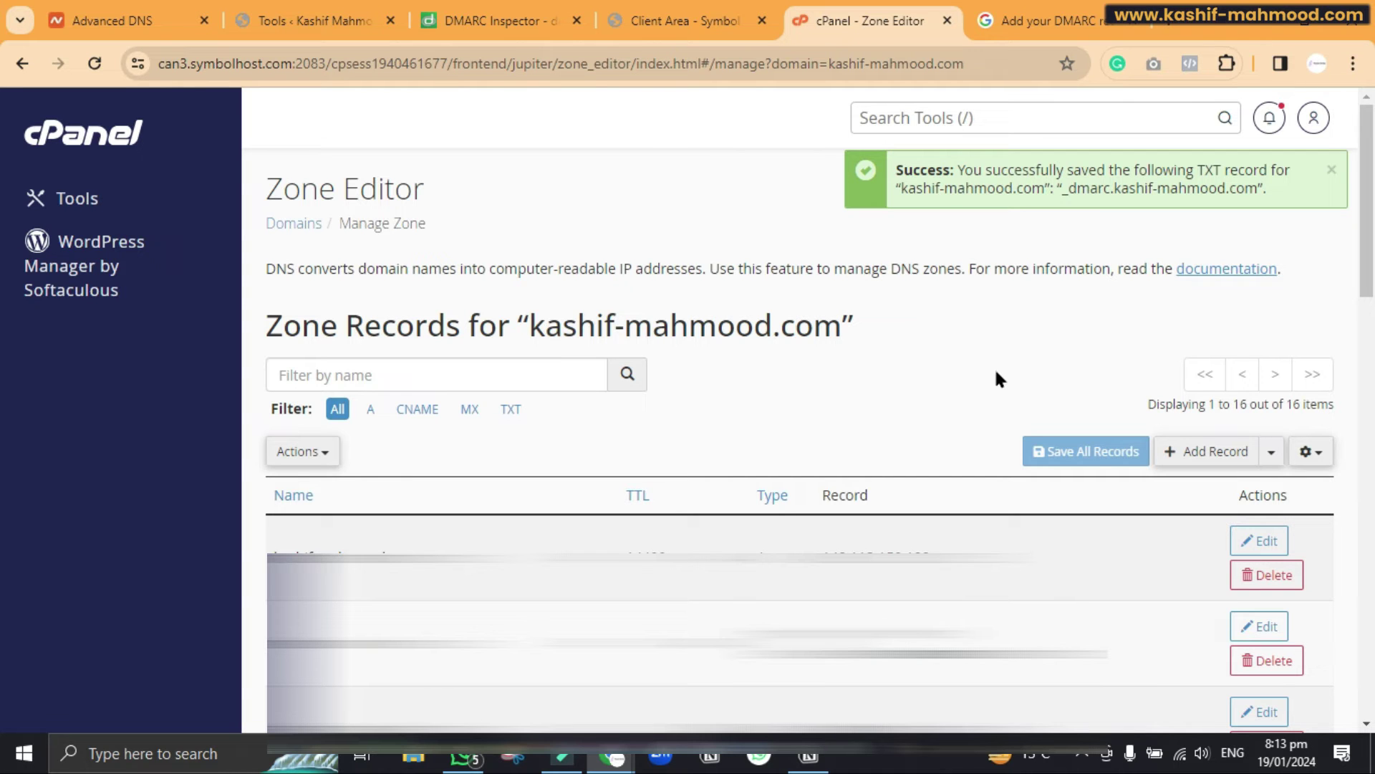
scroll(996, 373, down, 3)
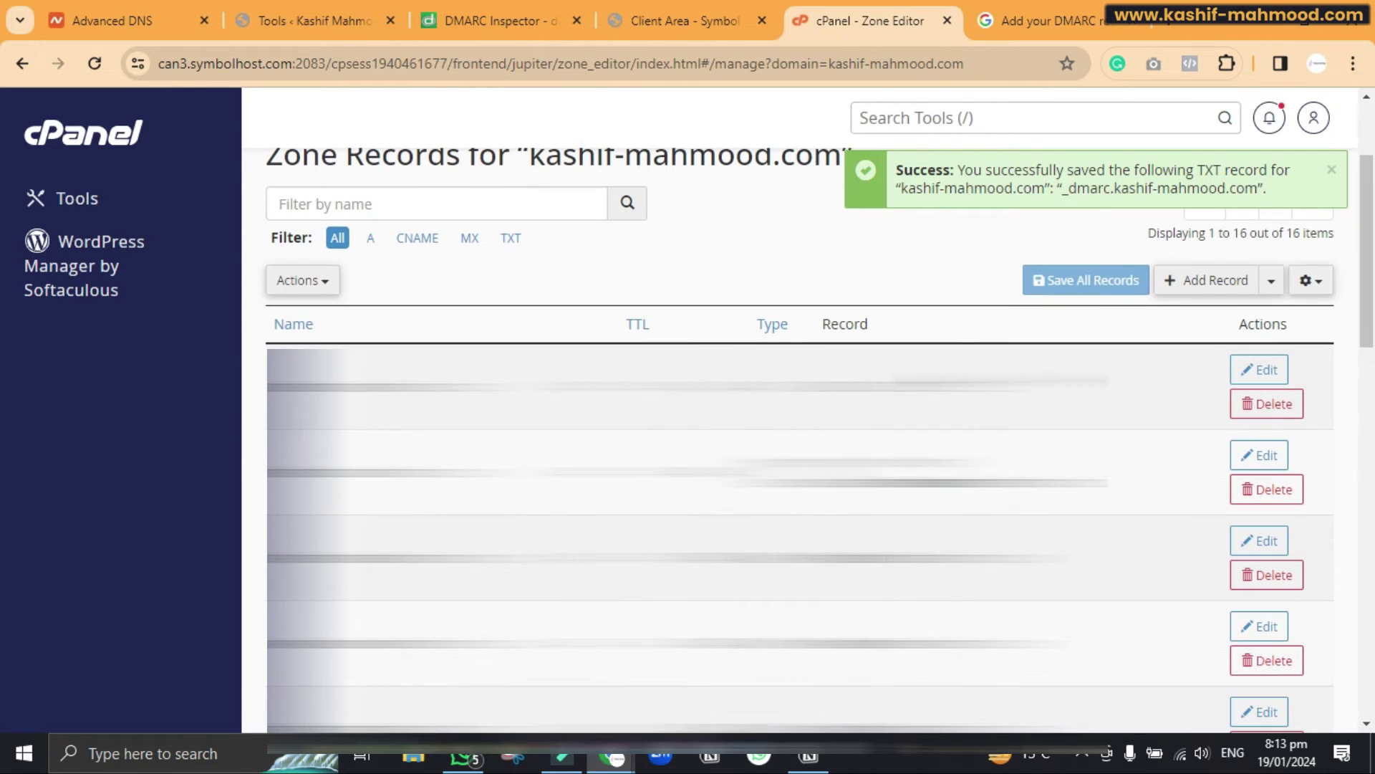
Return via the client area and Google help tabs to the WP Mail SMTP Email Test page.
click(669, 20)
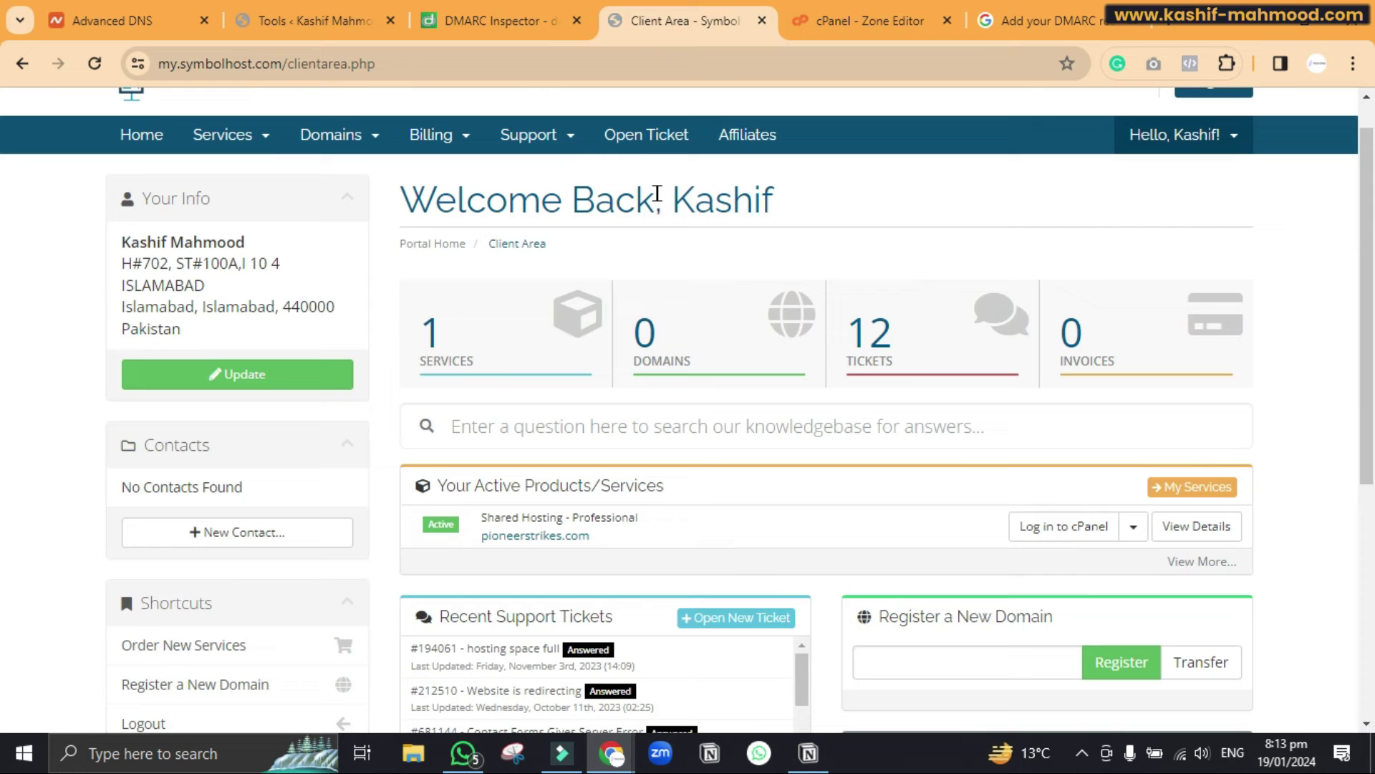
click(1003, 21)
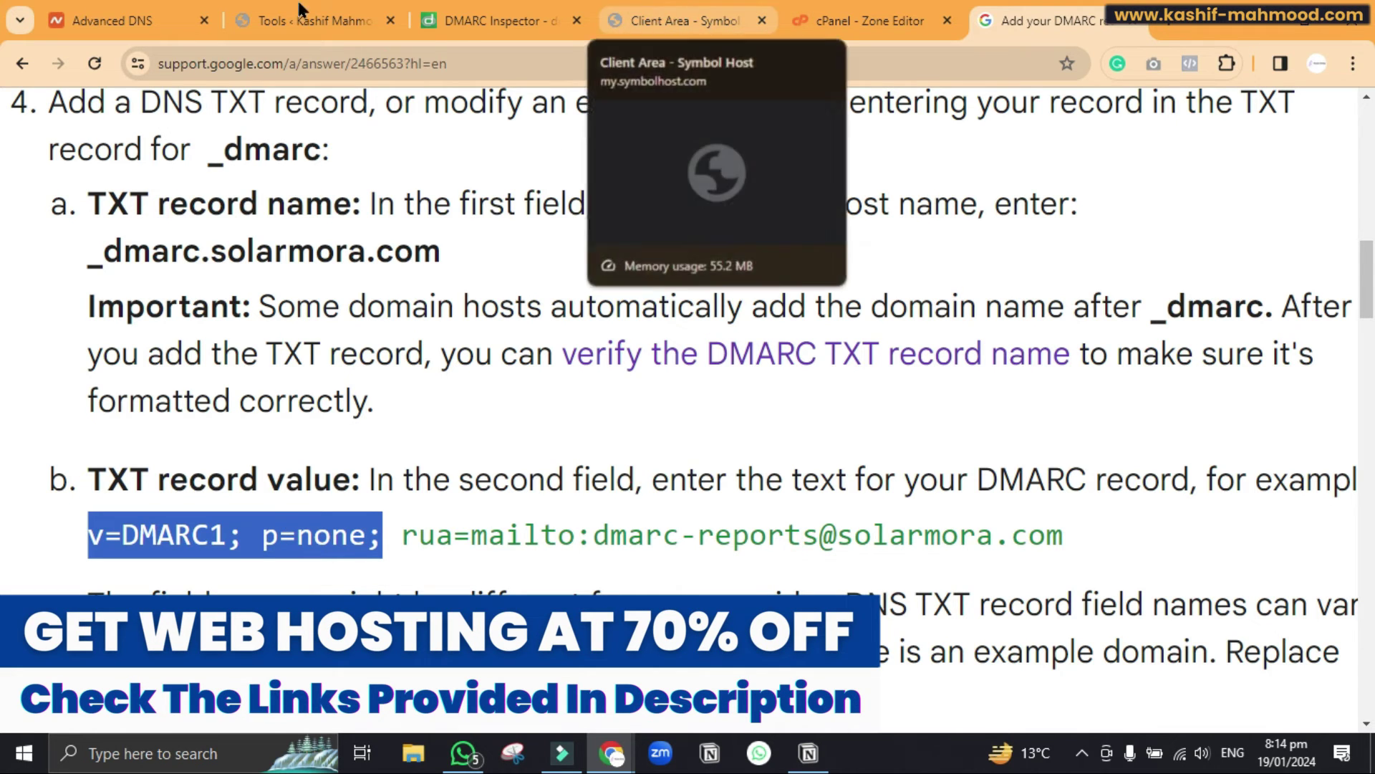
click(245, 9)
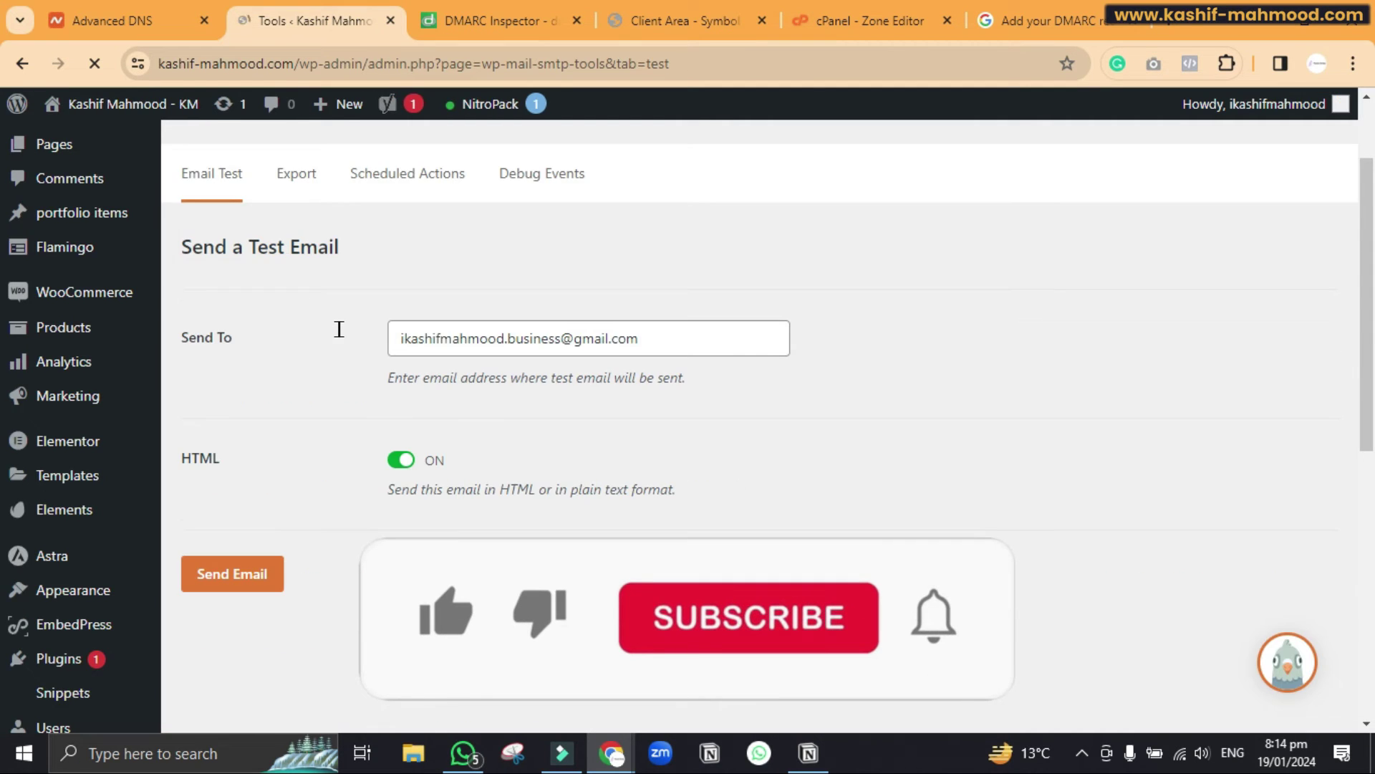
Send an HTML test email from WP Mail SMTP and confirm the Success message.
click(250, 578)
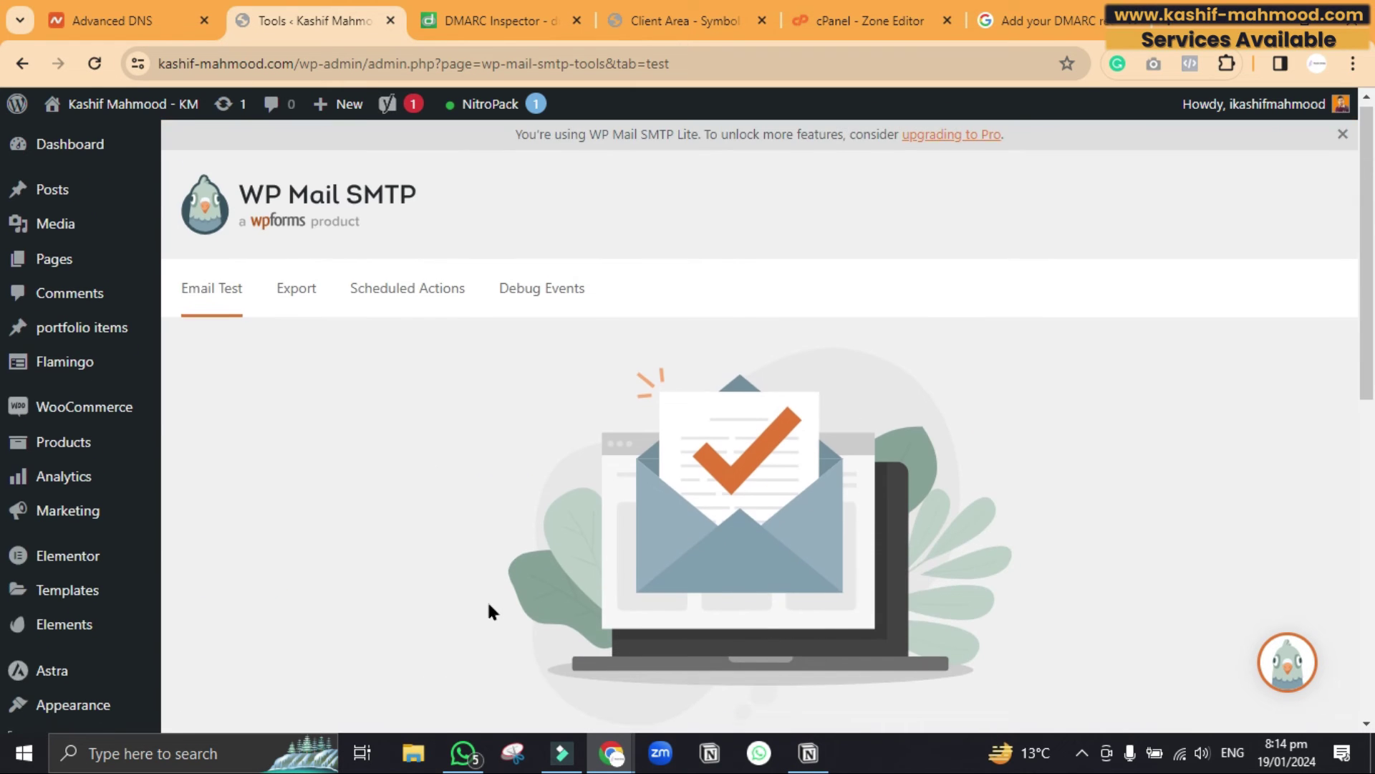
scroll(487, 605, down, 5)
scroll(552, 523, up, 4)
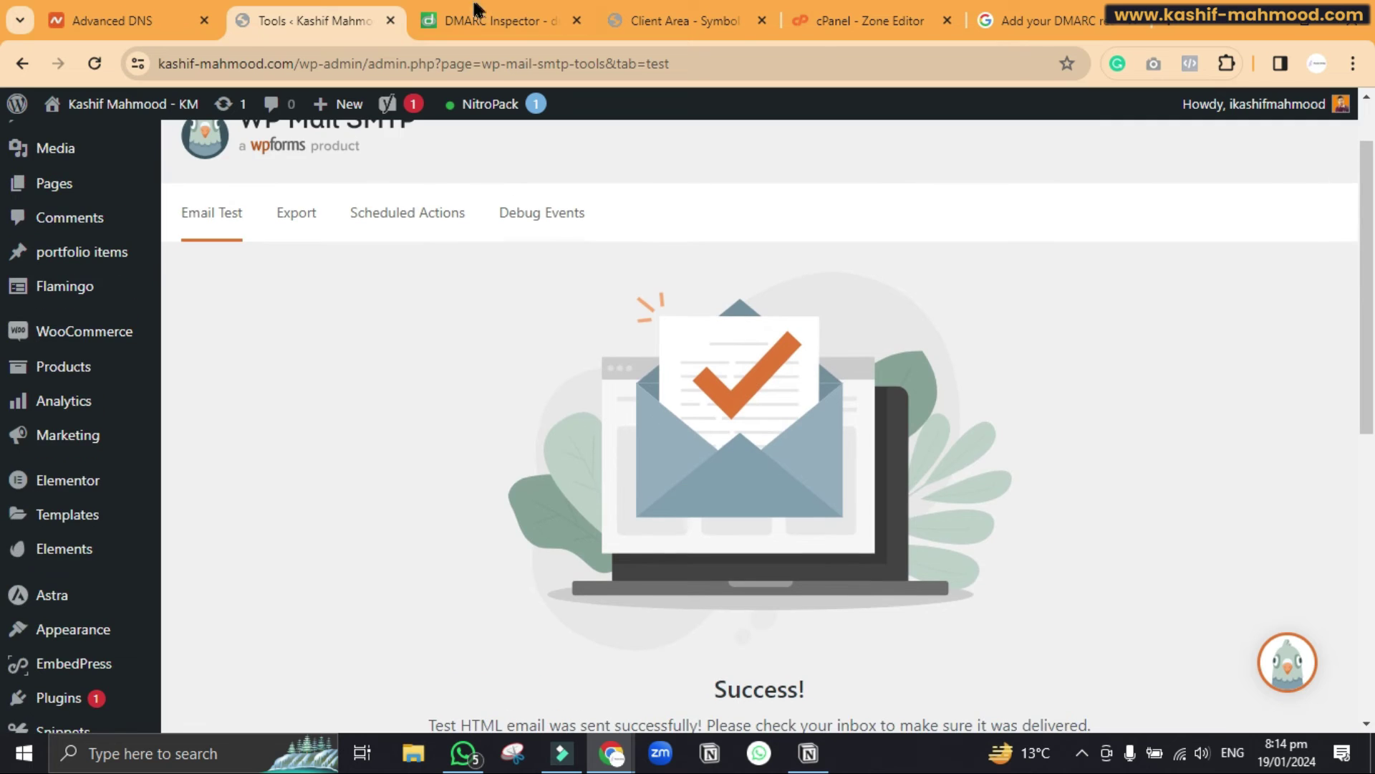
click(475, 10)
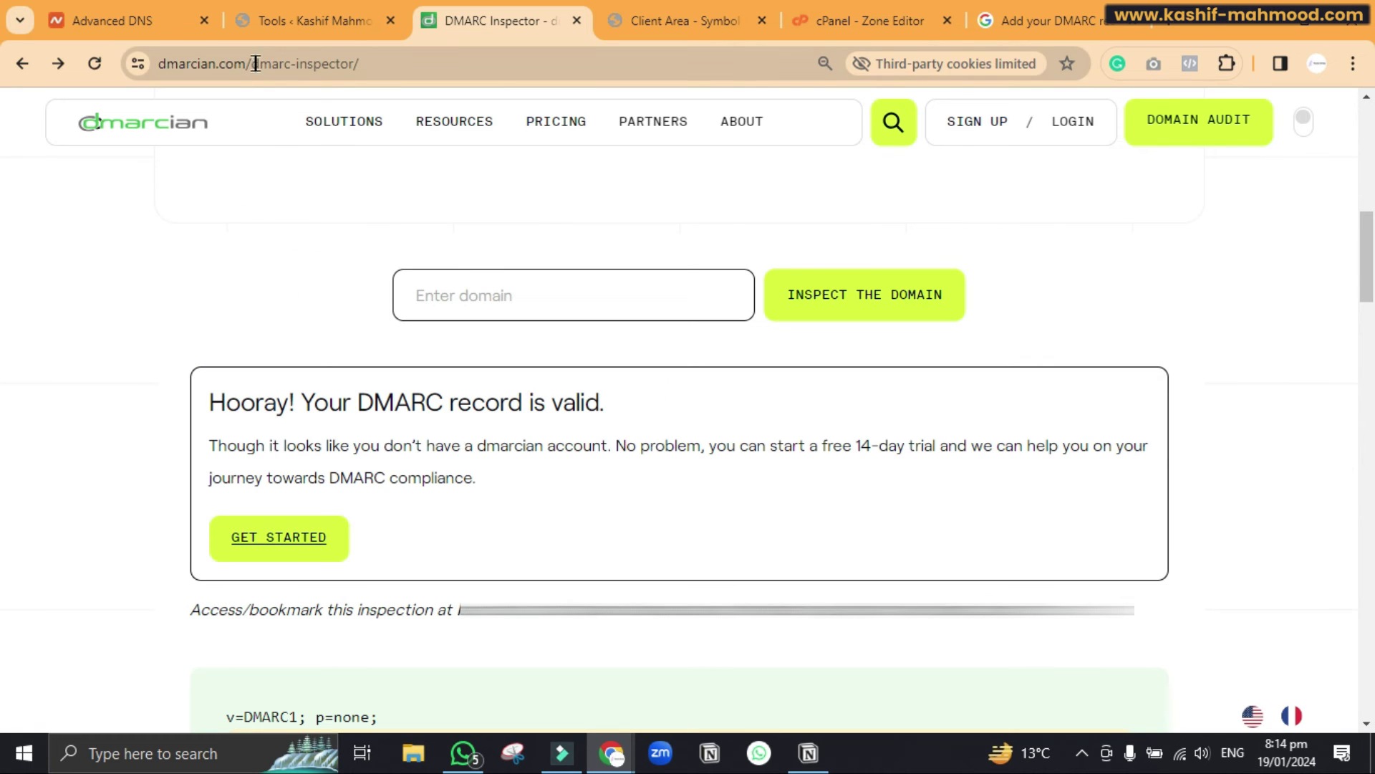
Inspect kashif-mahmood.com in DMARC Inspector and confirm its v=DMARC1;p=none record is valid.
click(635, 19)
click(500, 16)
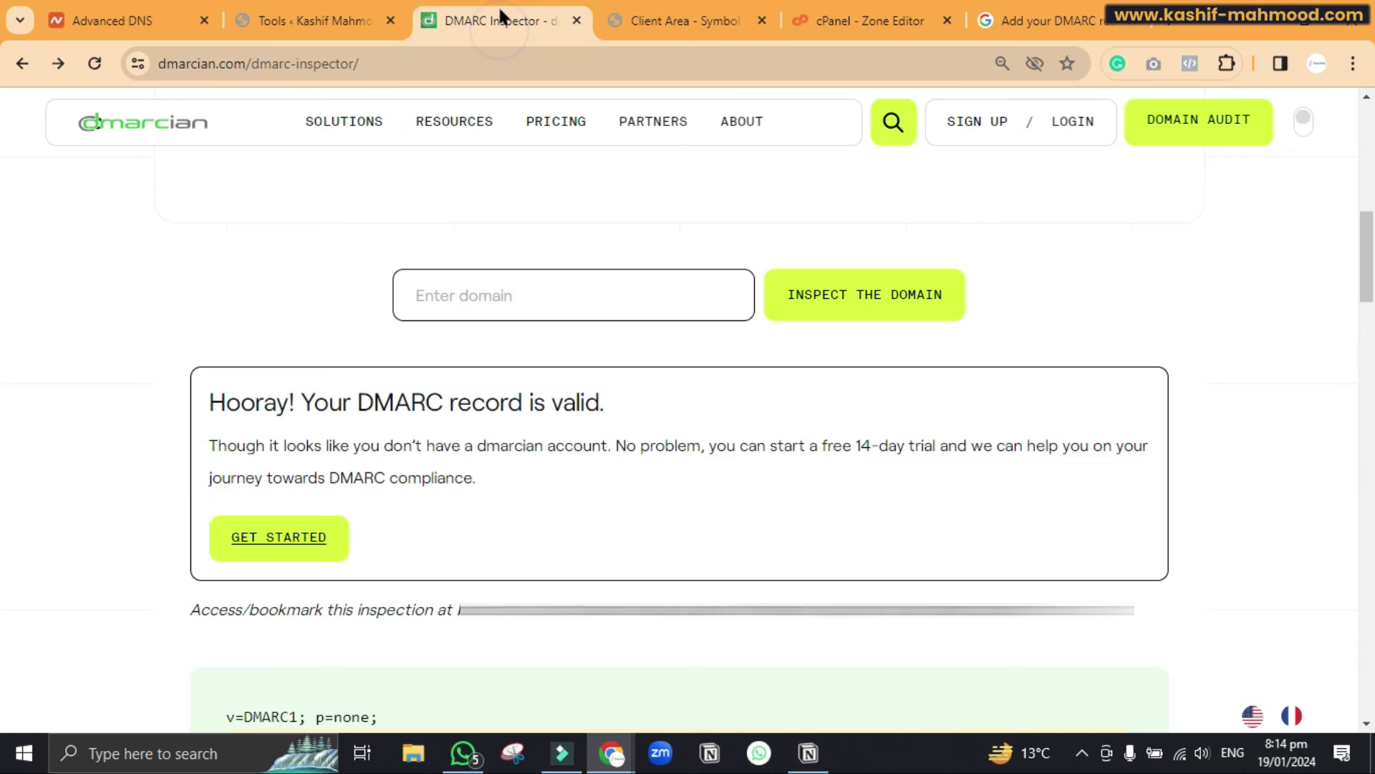
mouse_move(490, 121)
click(562, 294)
text(kas)
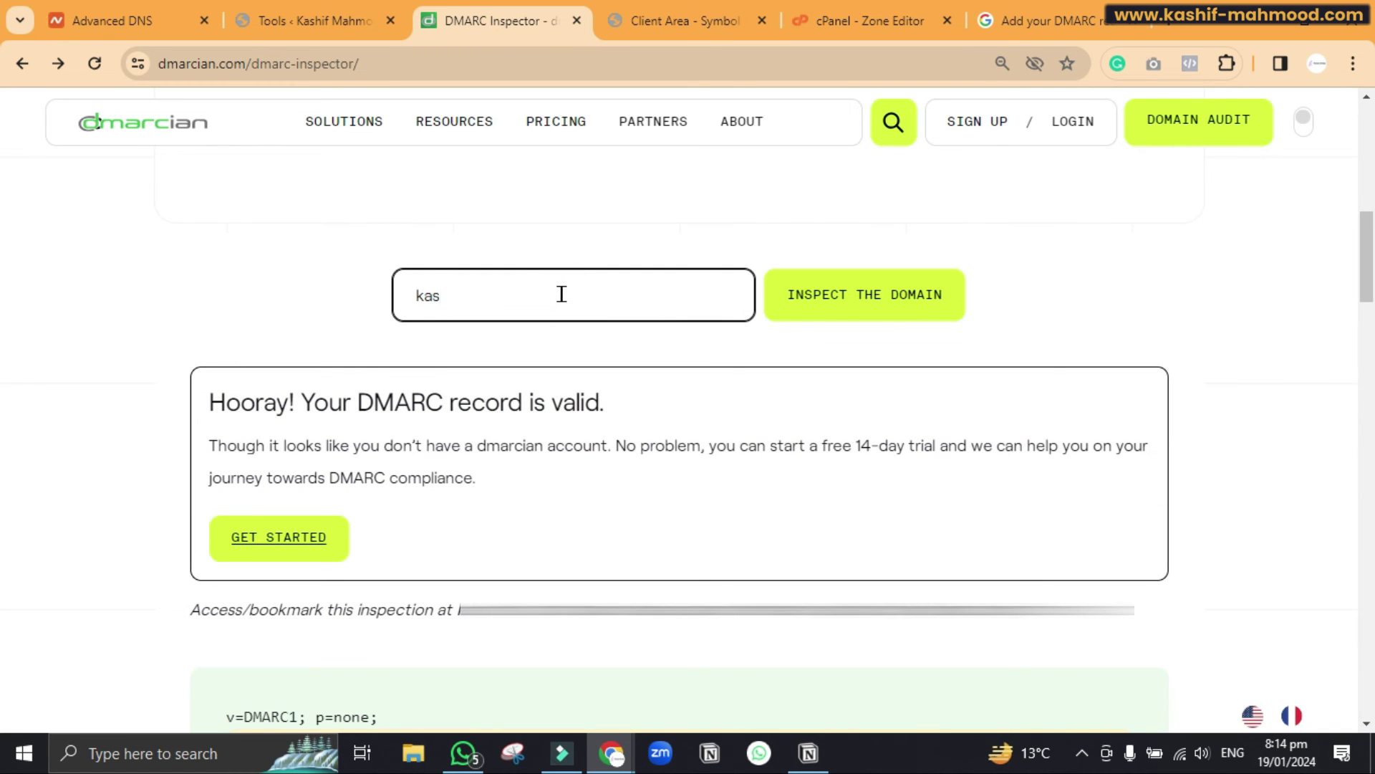
text(hif-mahm)
text(ood.com)
key(Return)
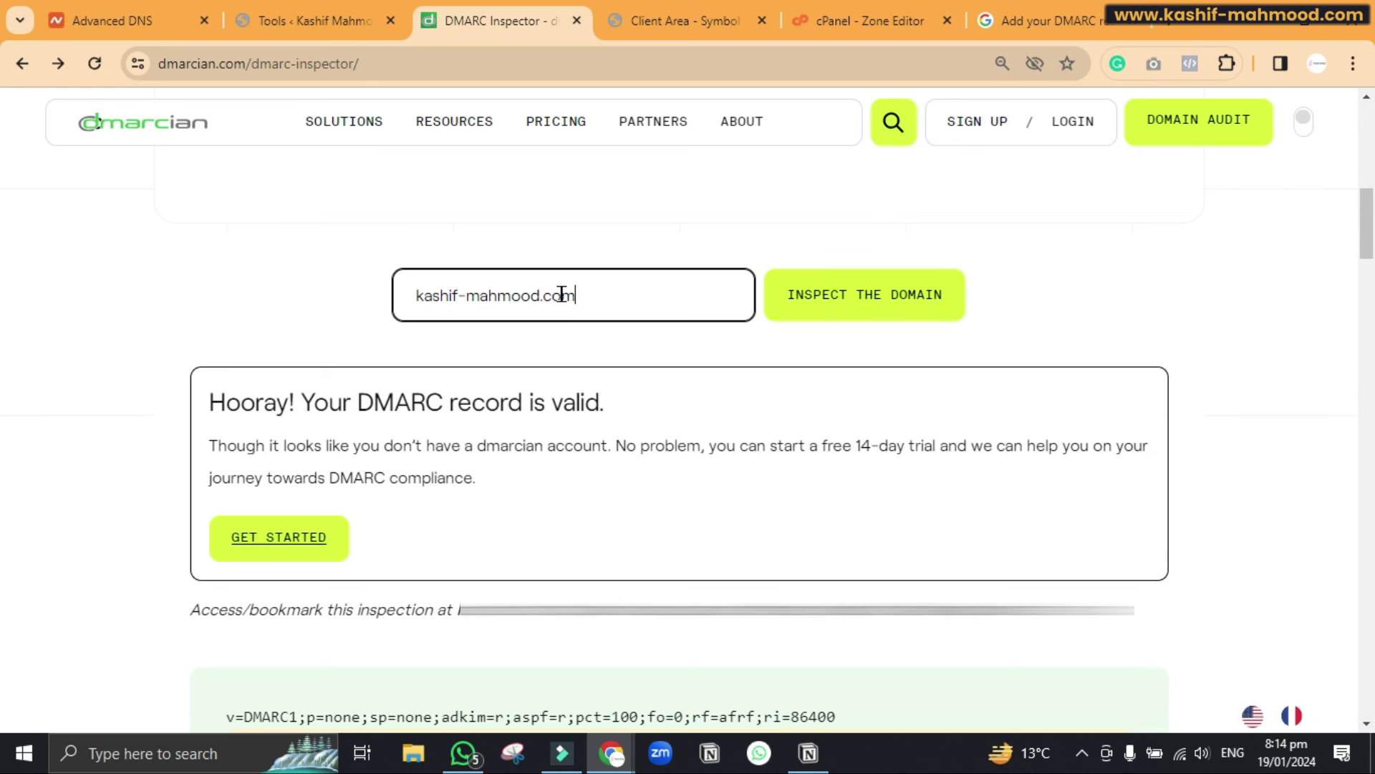
drag(189, 404, 674, 414)
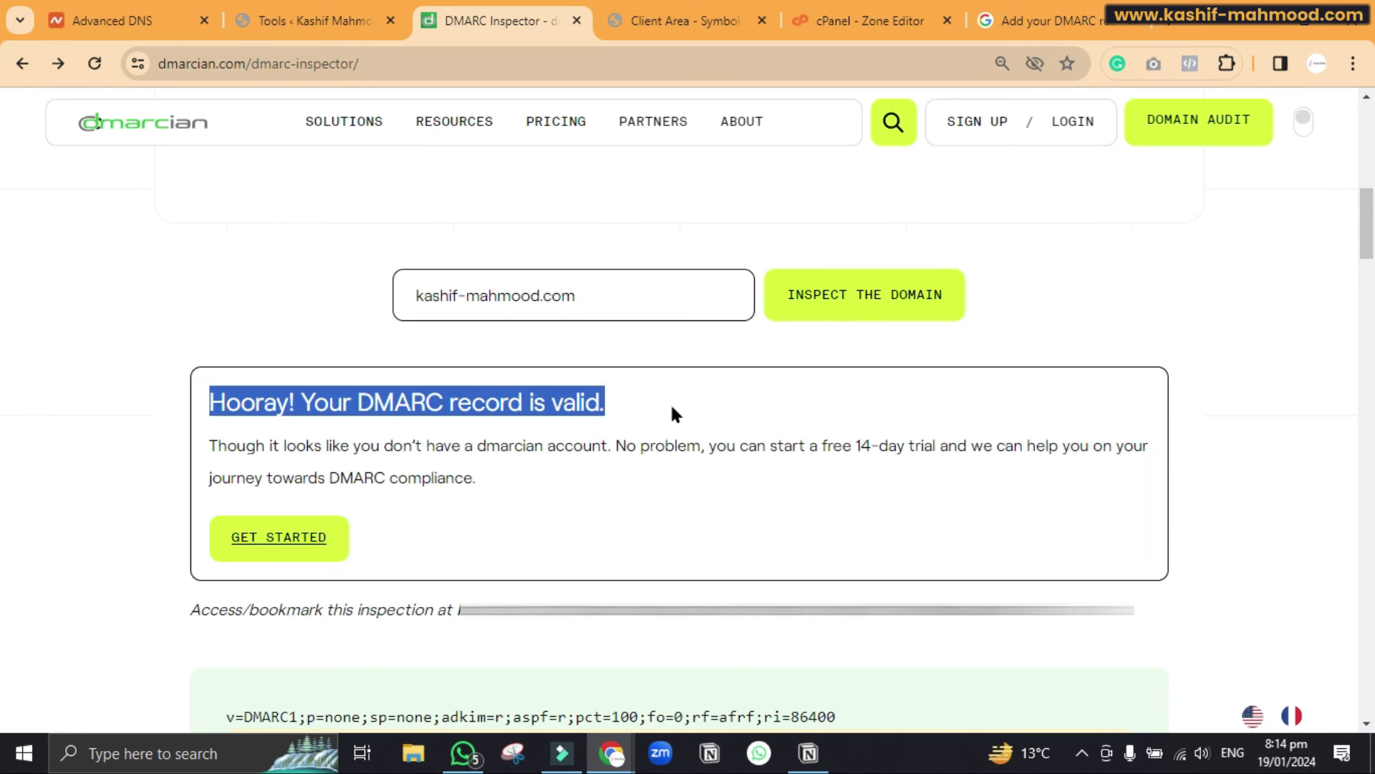